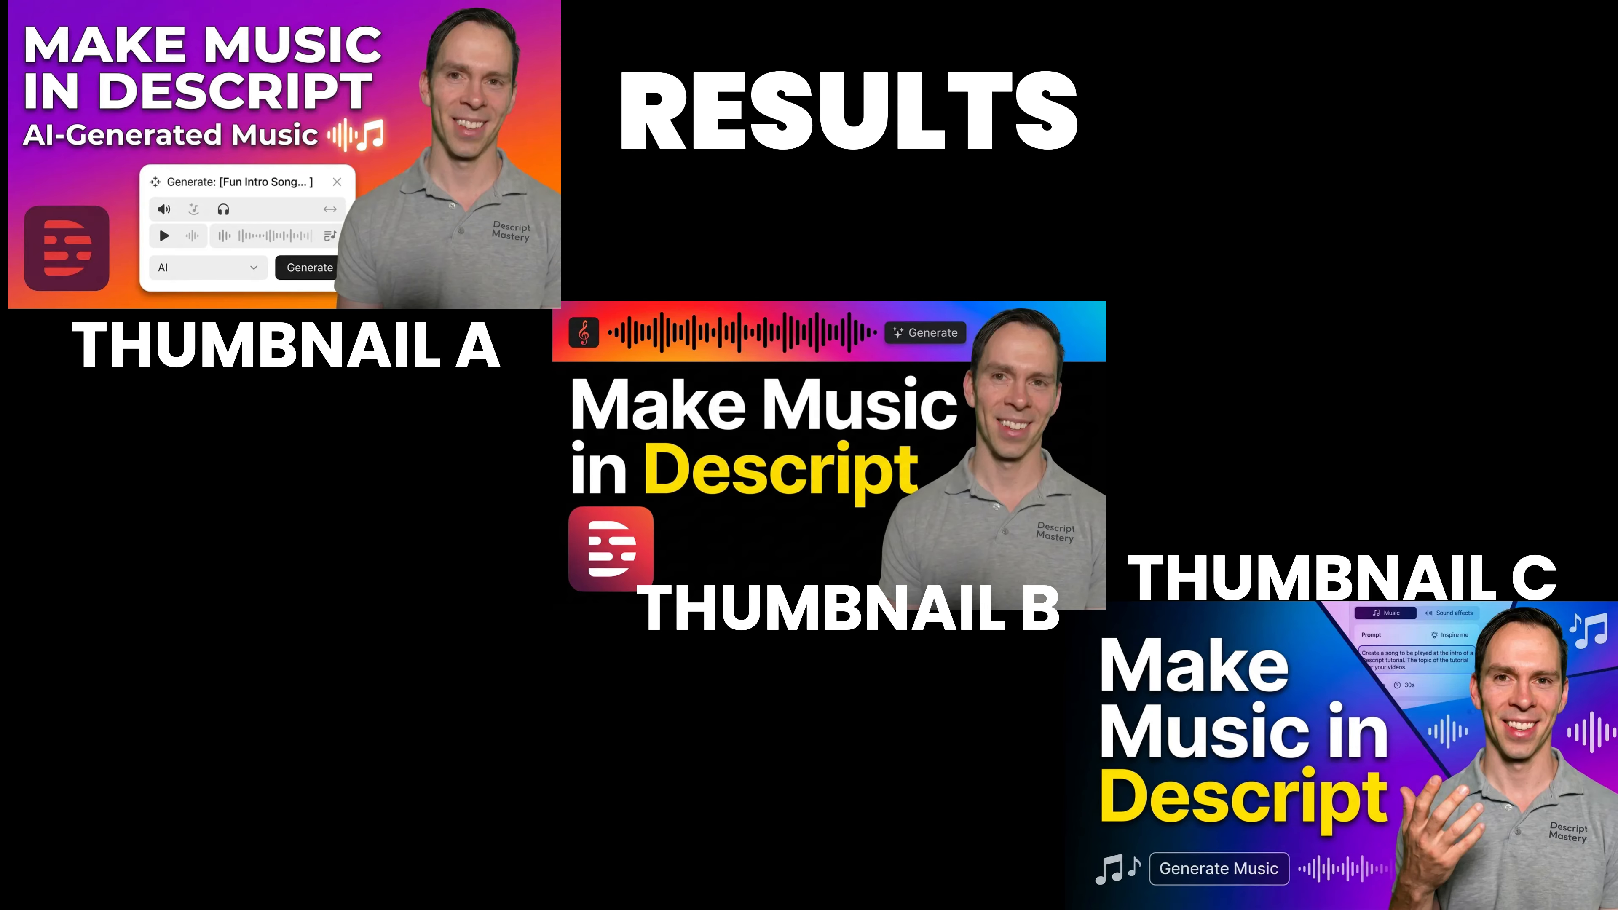
Open the Generate YouTube thumbnail tool from the AI tools' publishing options.
left_click(1546, 112)
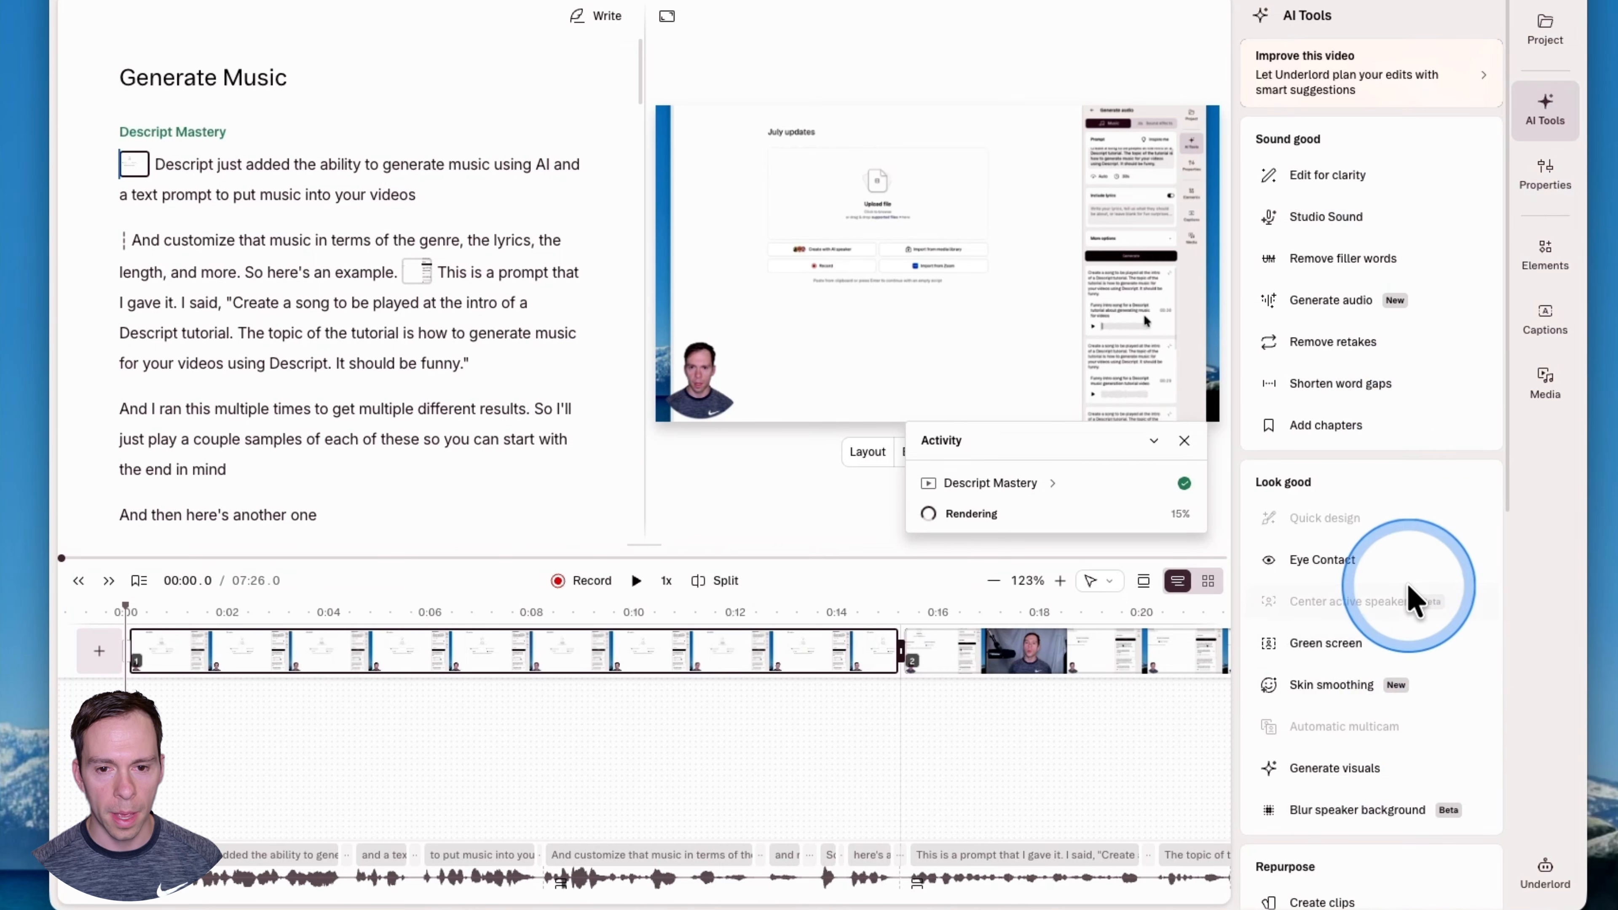
scroll(1411, 596, "down", 1)
scroll(1411, 595, "down", 10)
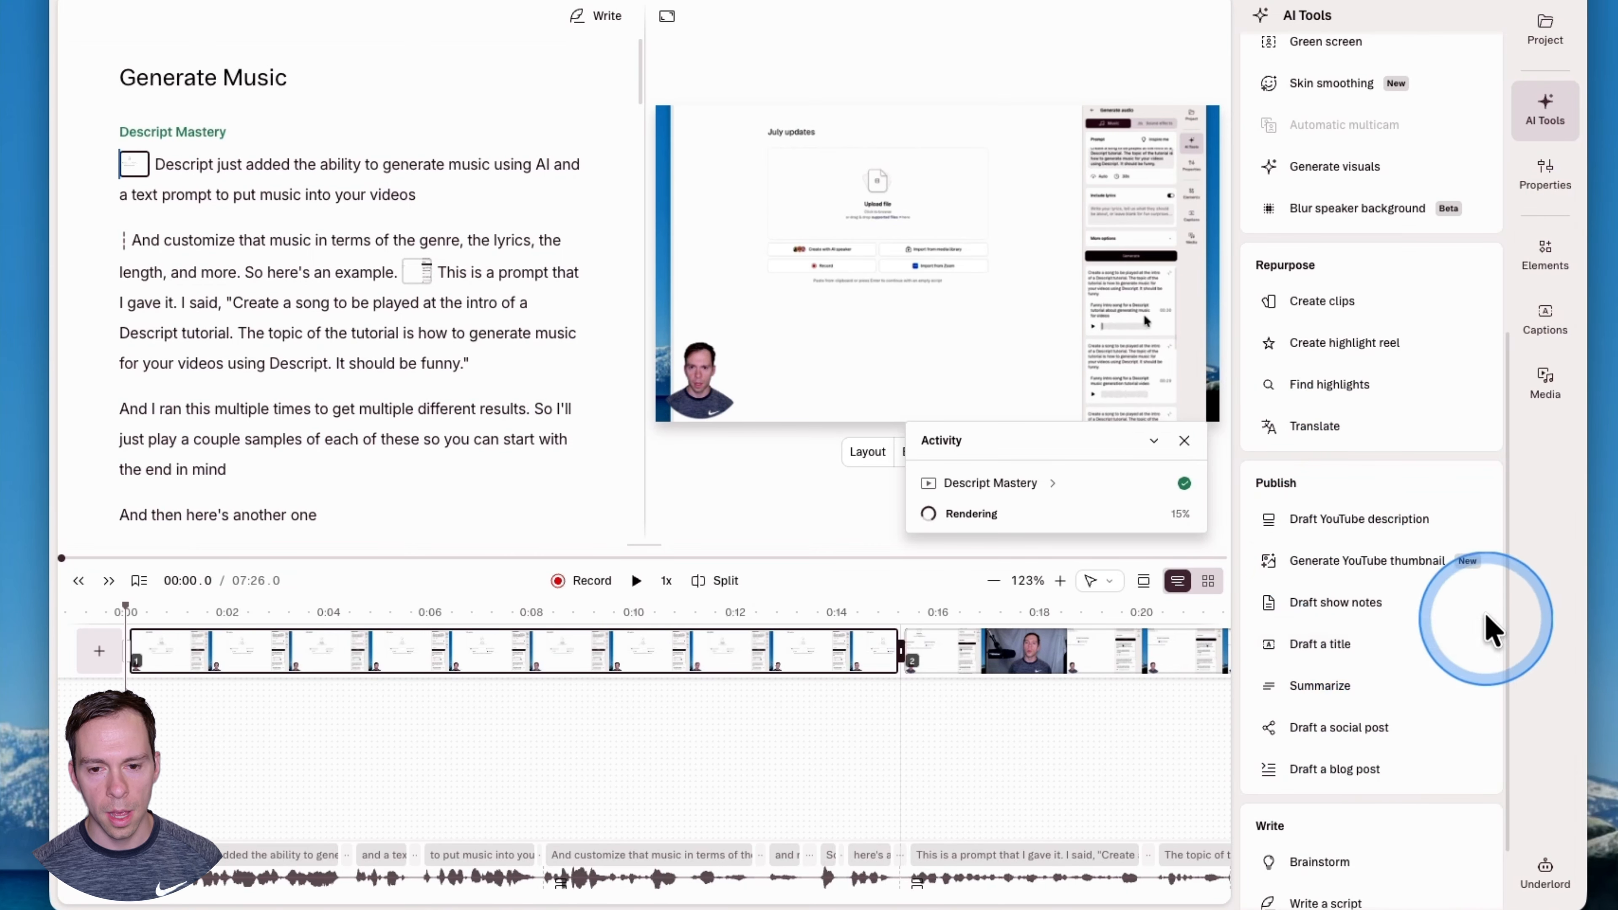
mouse_move(1347, 585)
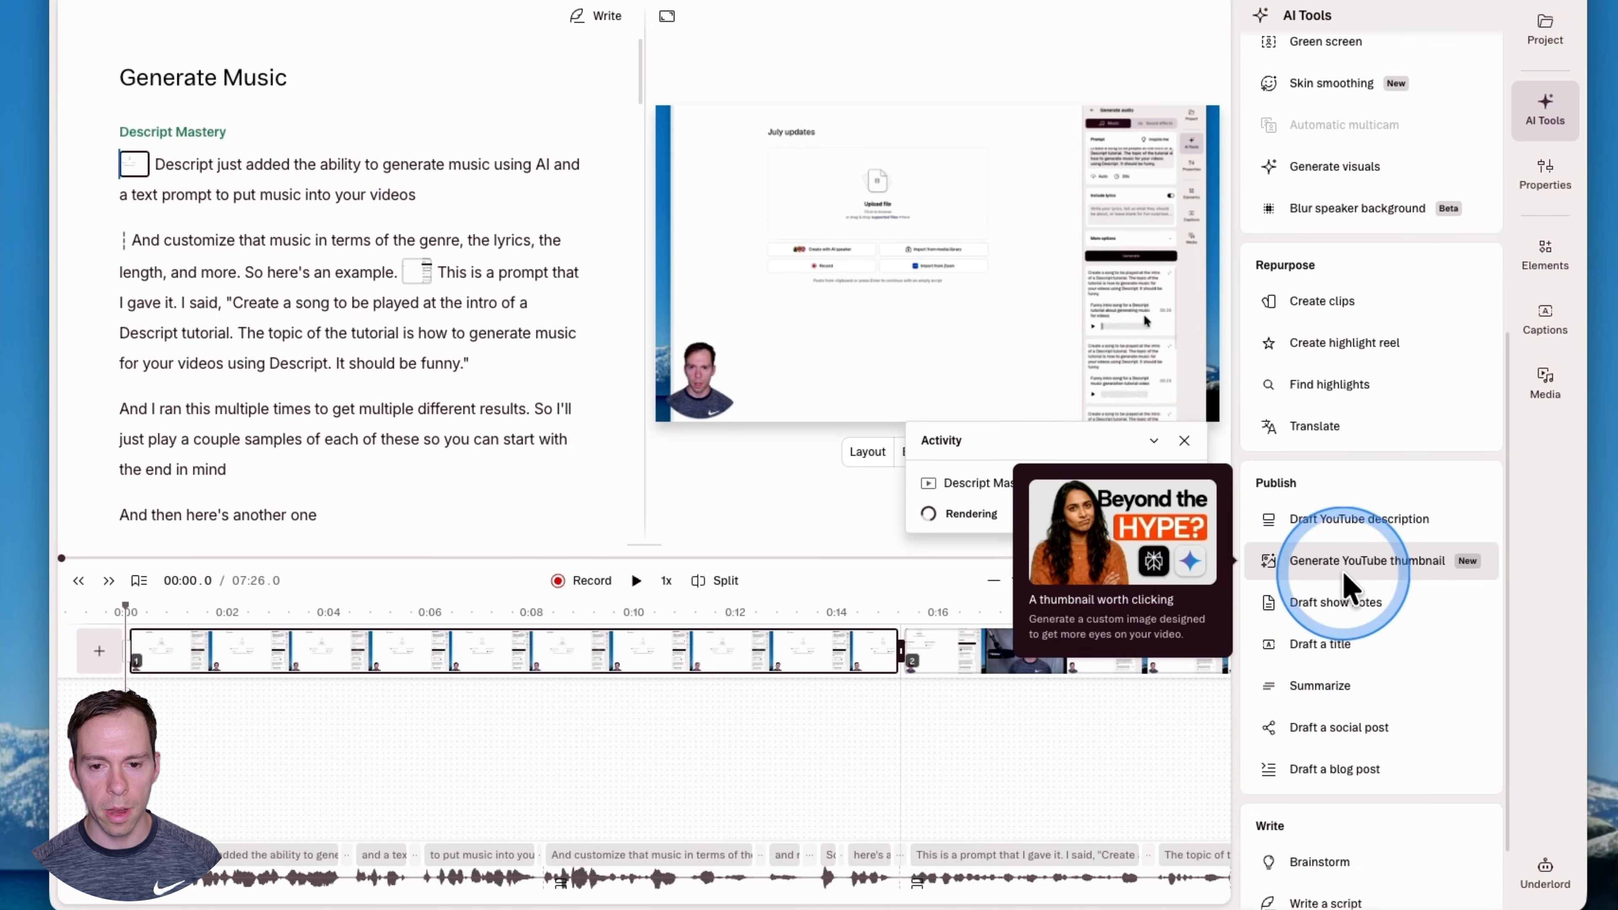
left_click(1350, 585)
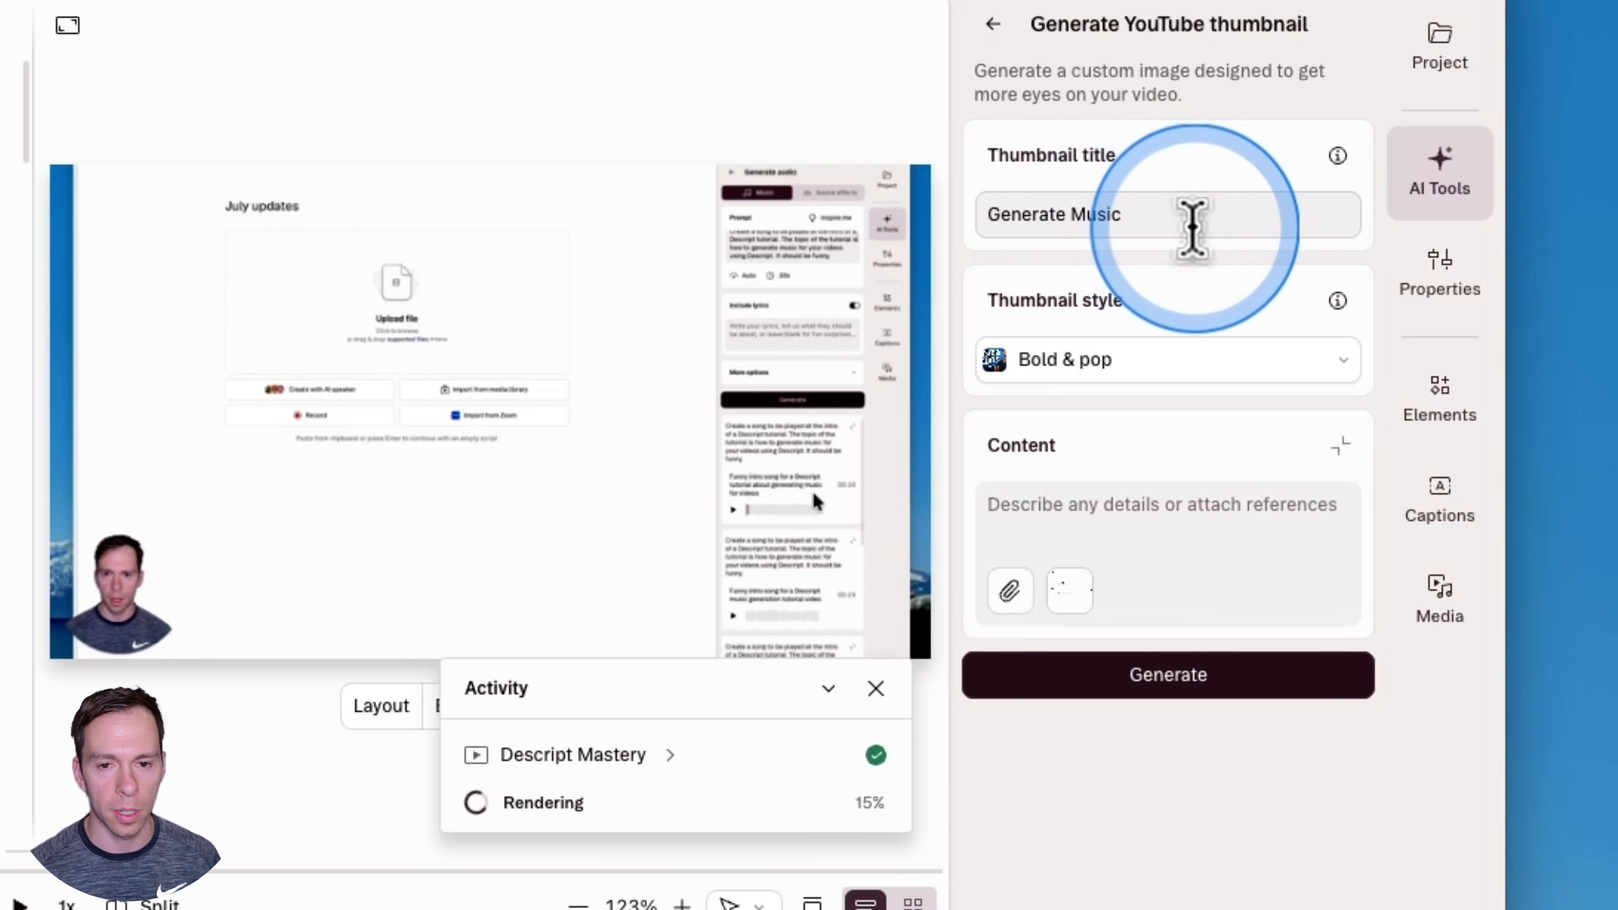
Set the thumbnail title to "Make Music in Descript" and choose the Talking head style.
triple_click(1178, 217)
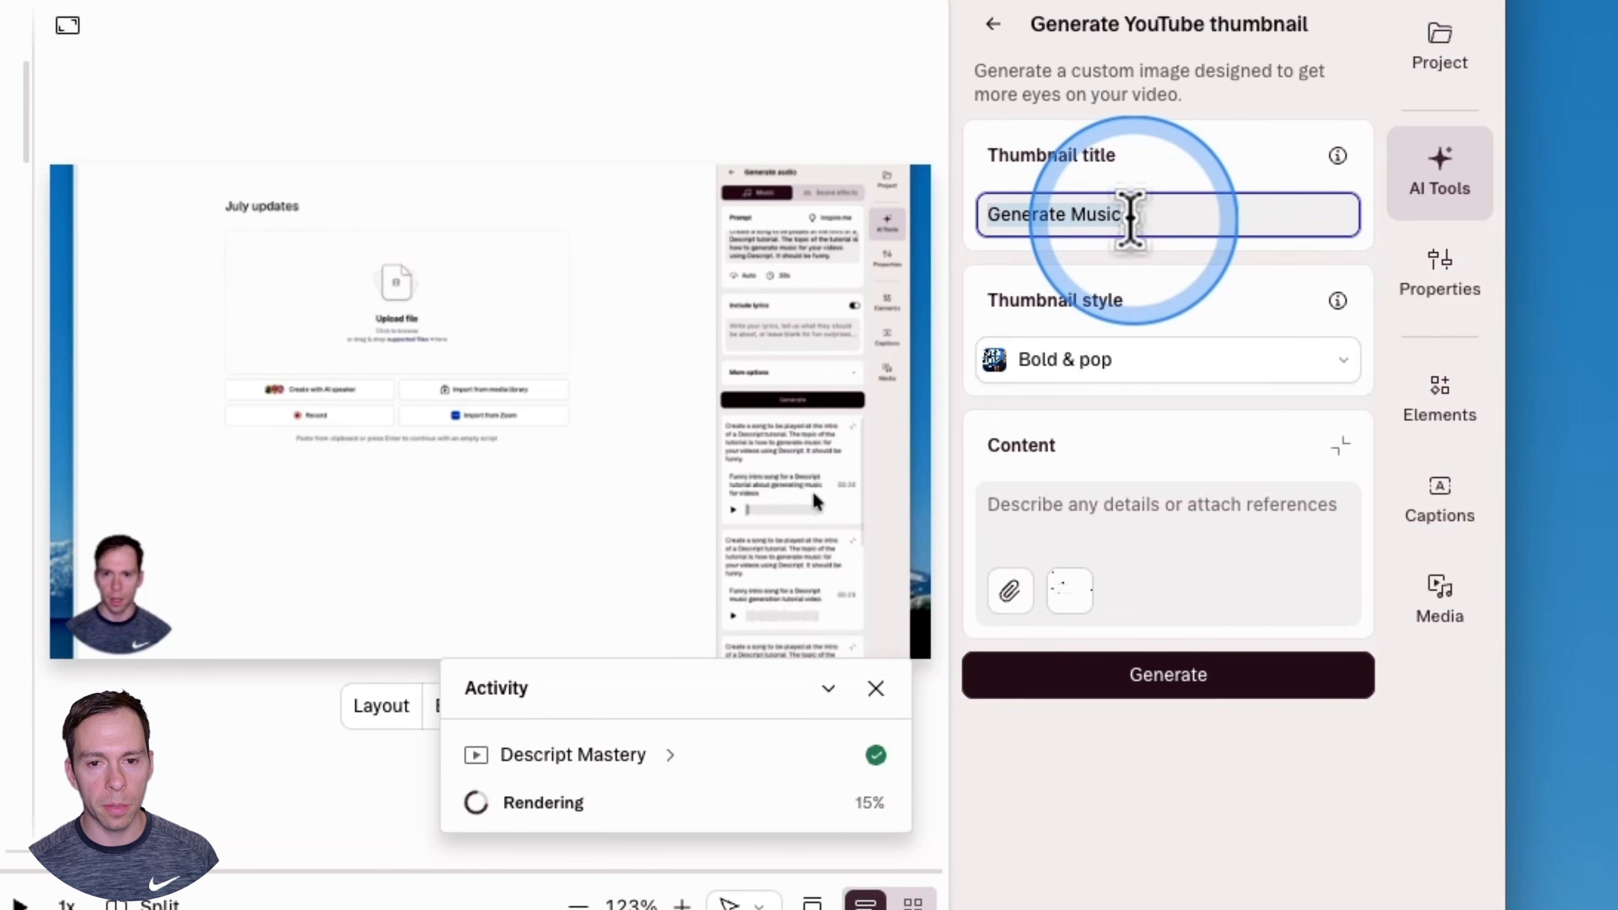
type("Mak")
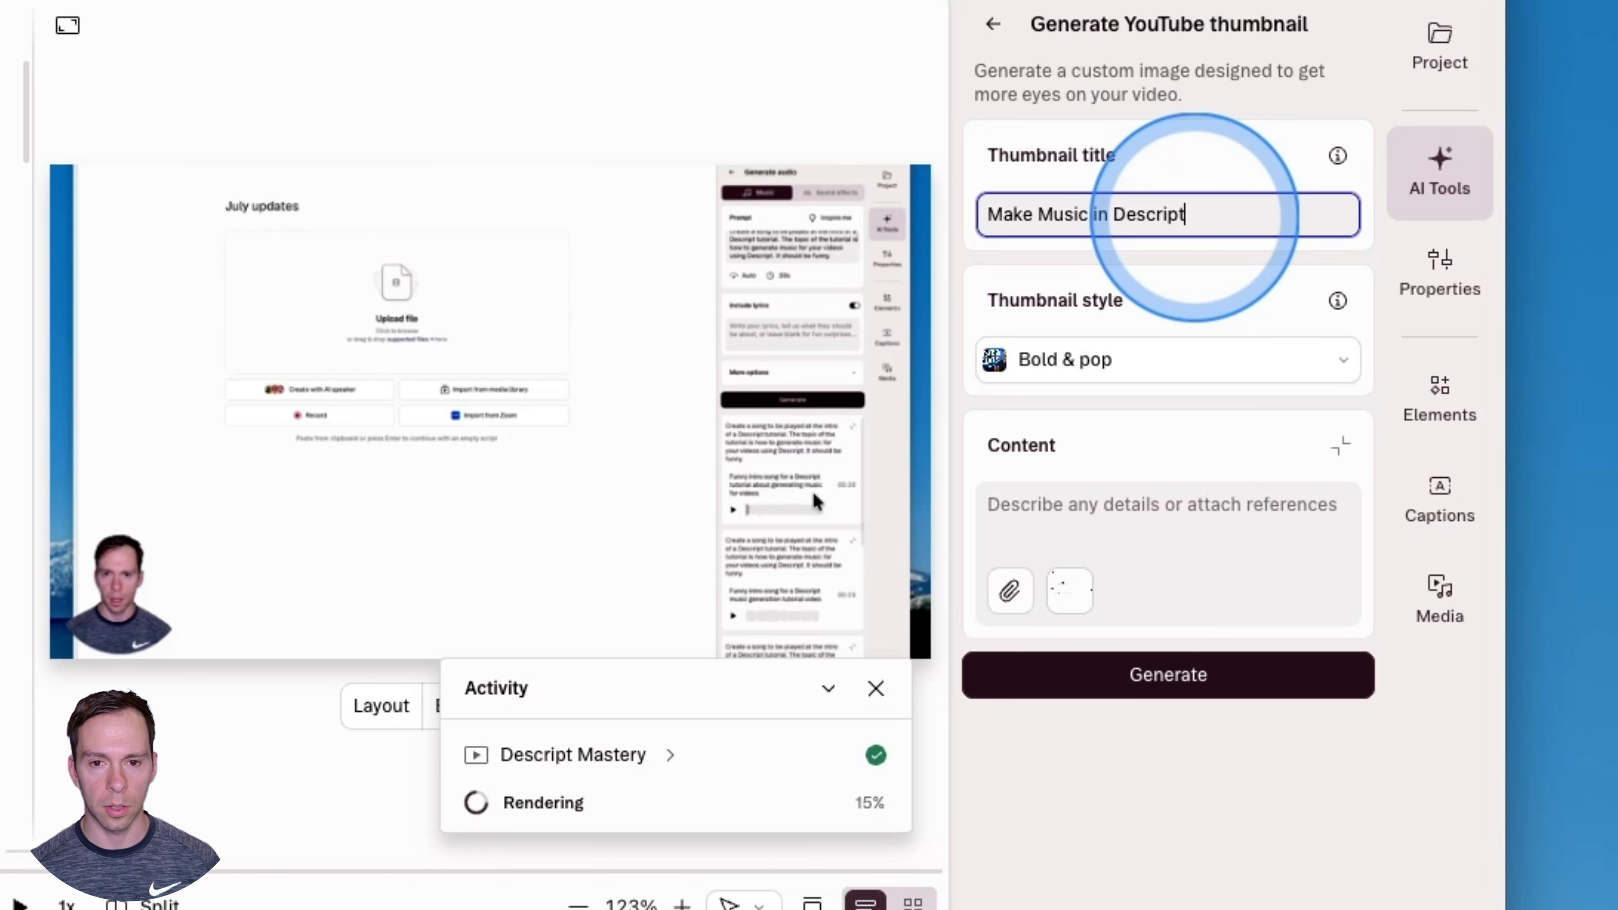
left_click_drag(1188, 216, 932, 209)
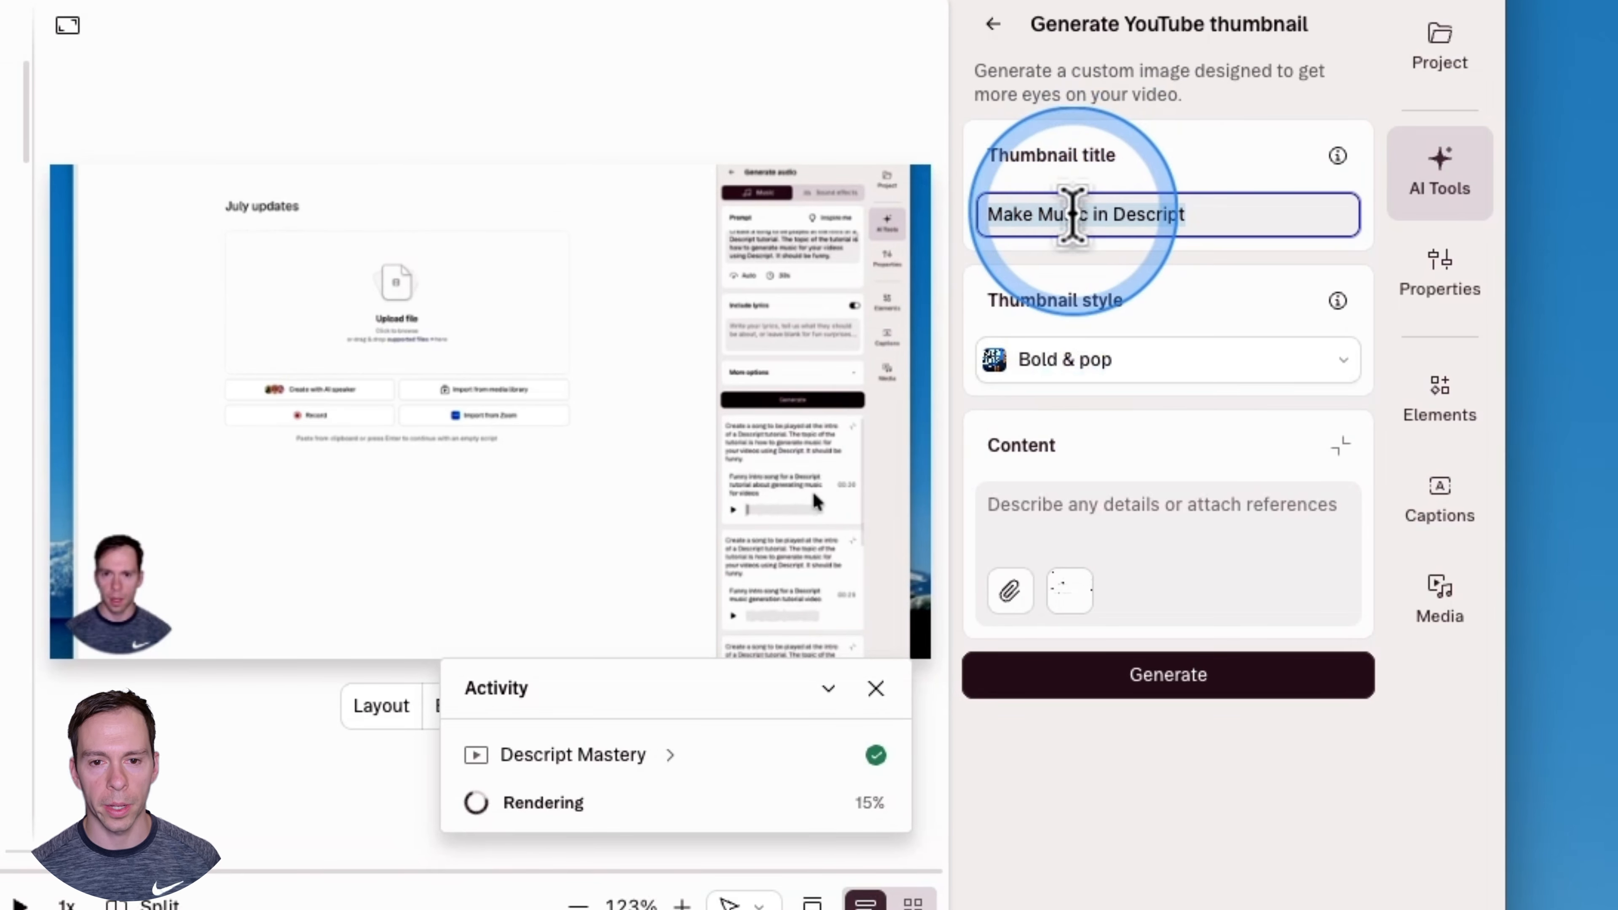
left_click(1102, 294)
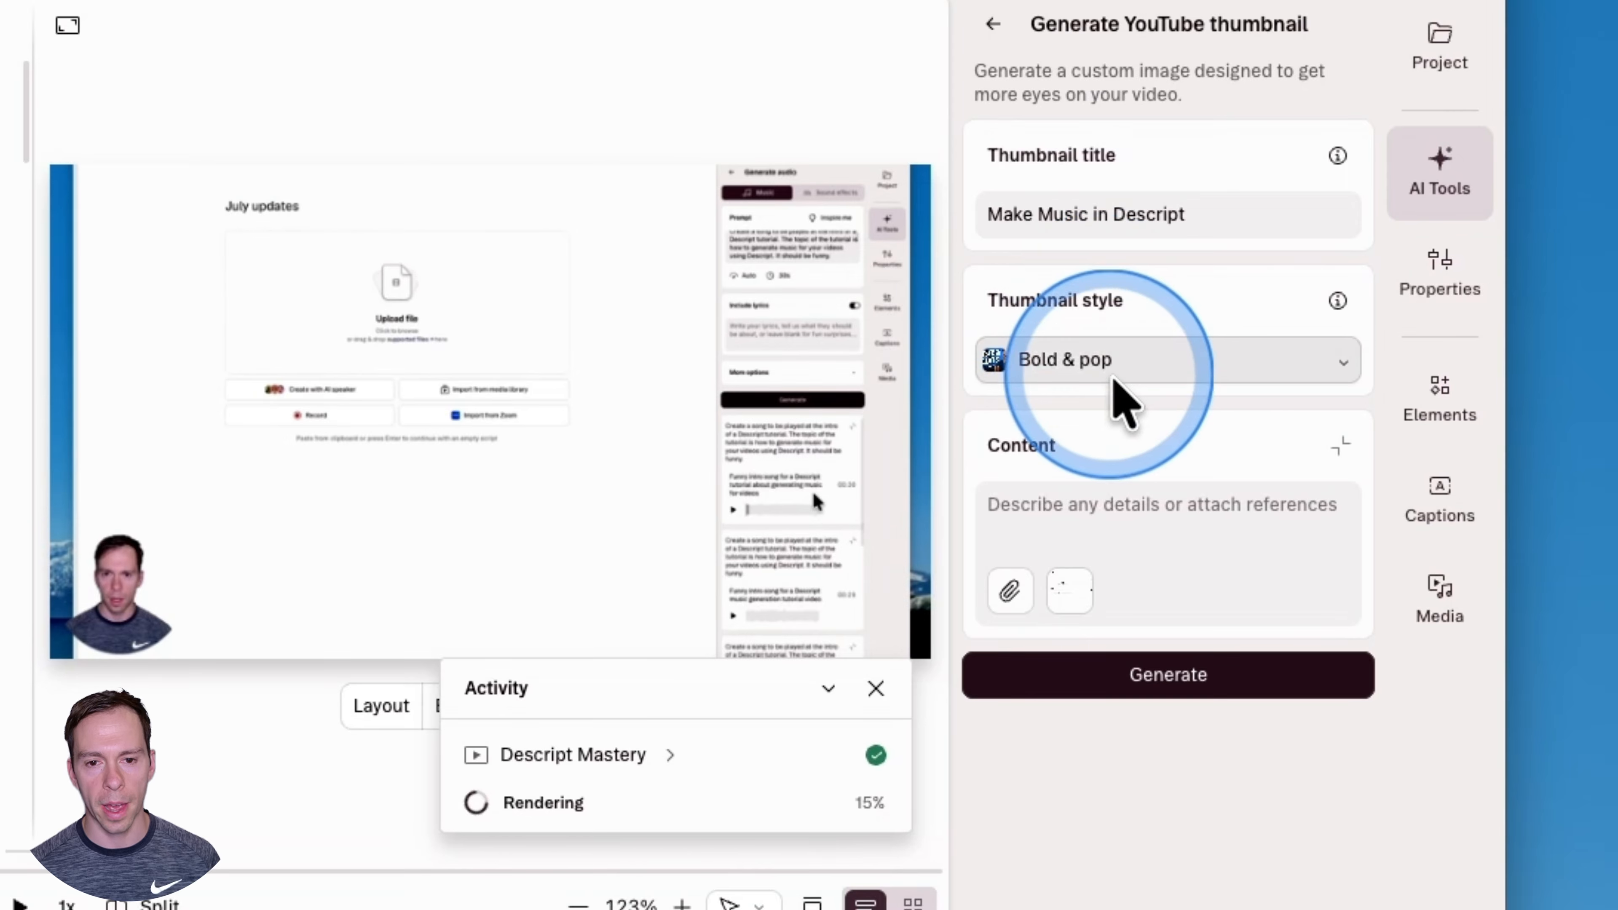
left_click(1071, 370)
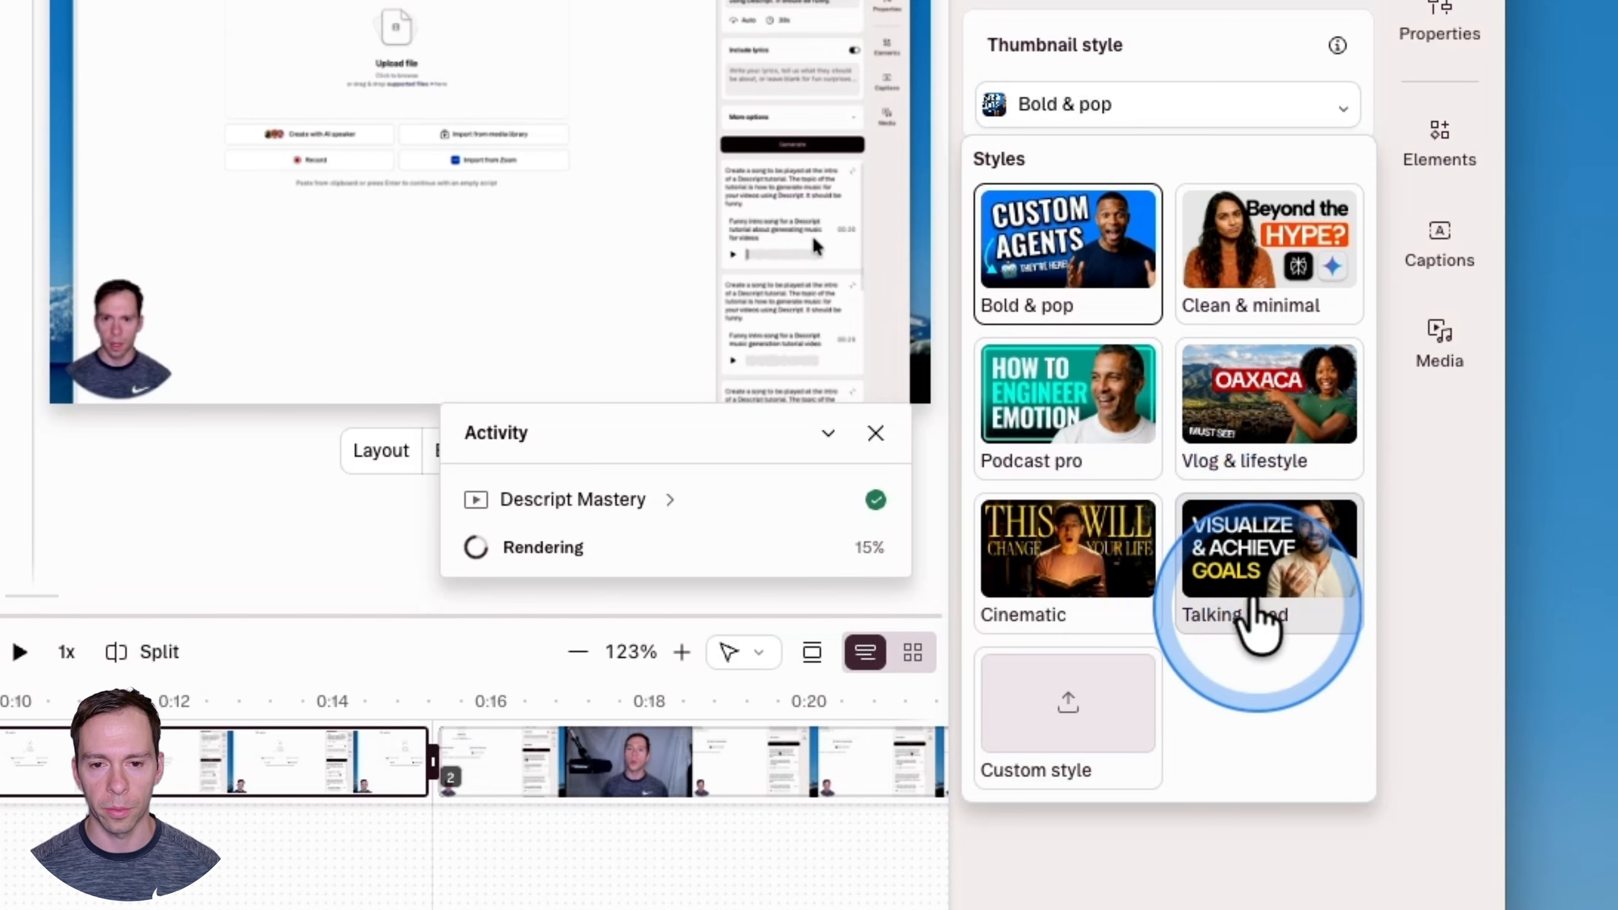
left_click(1280, 564)
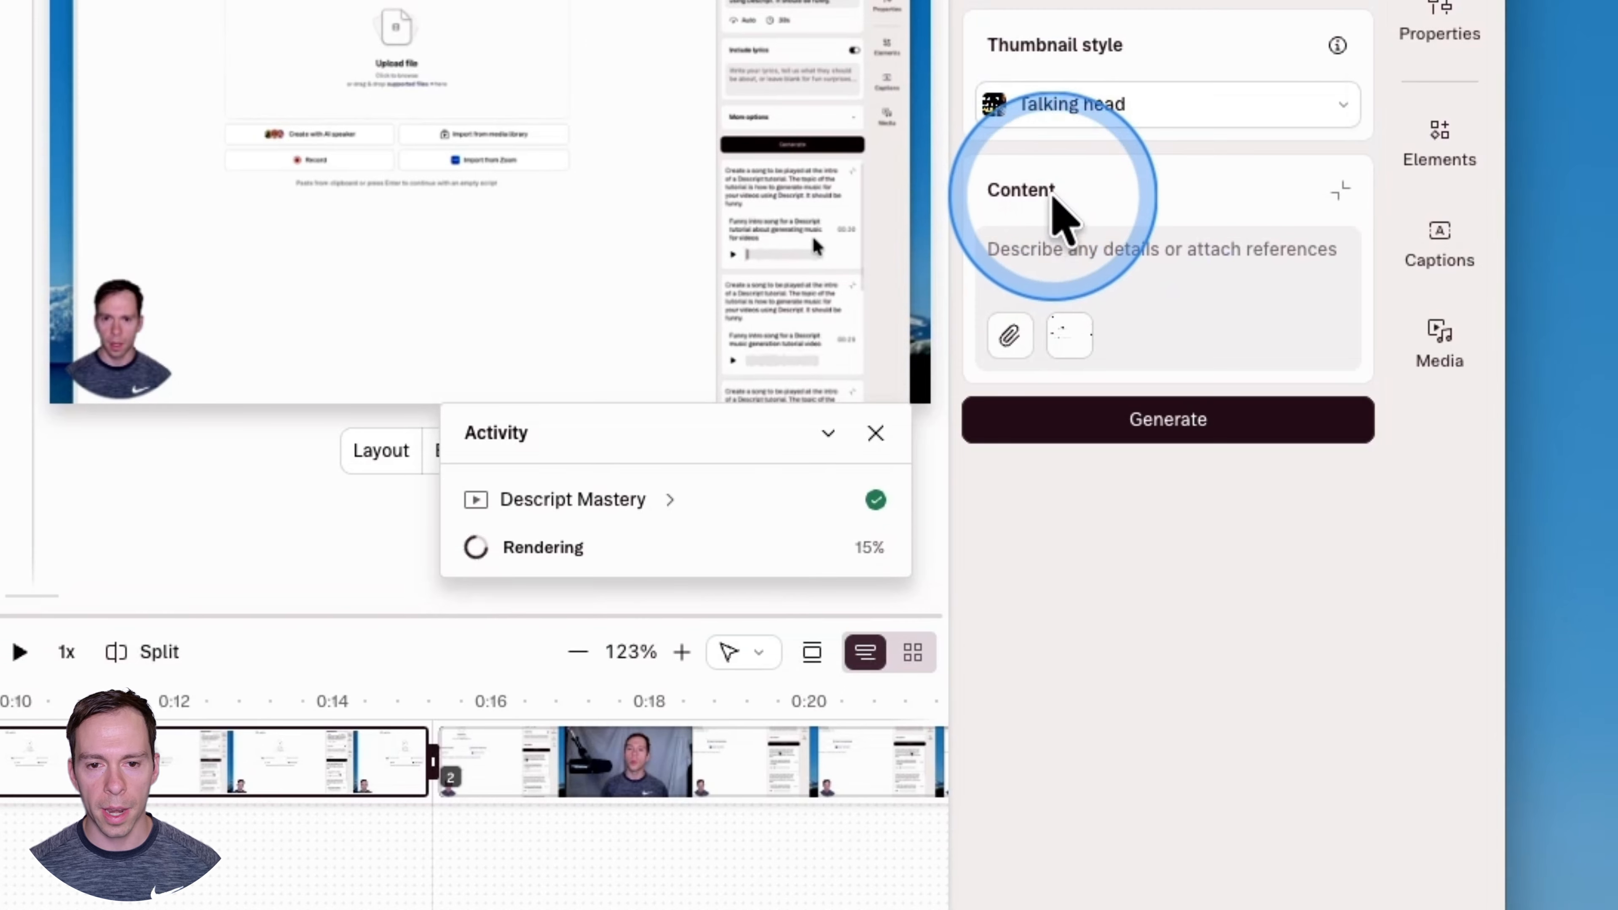
Replace the default reference image in the content description with a video frame showing the music prompt settings up close.
left_click(1058, 279)
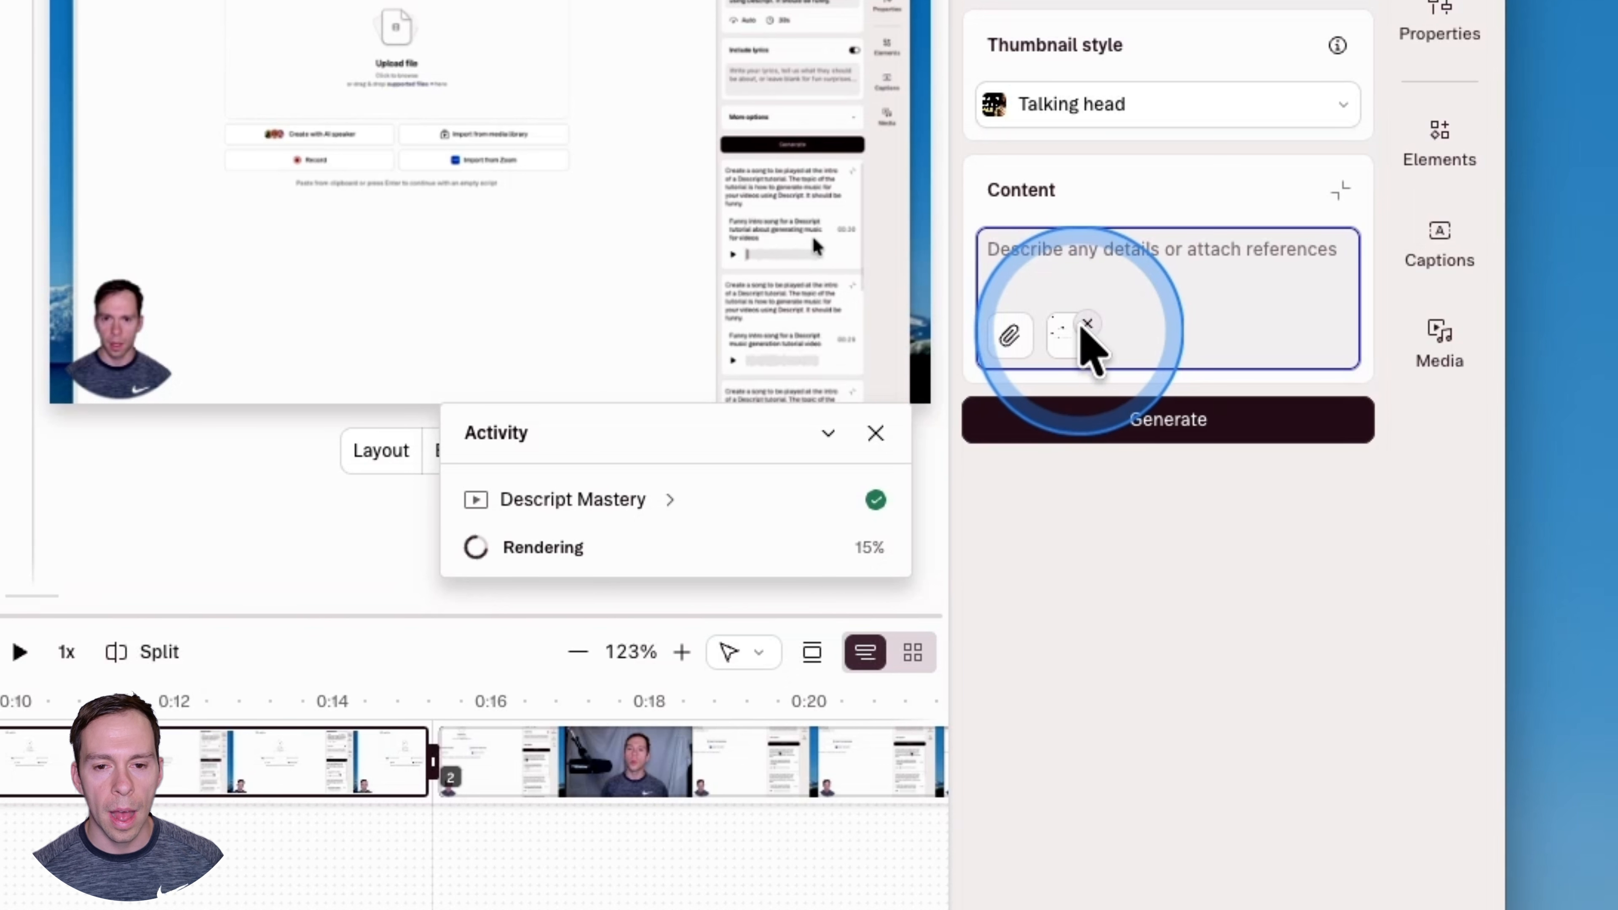
left_click(1088, 323)
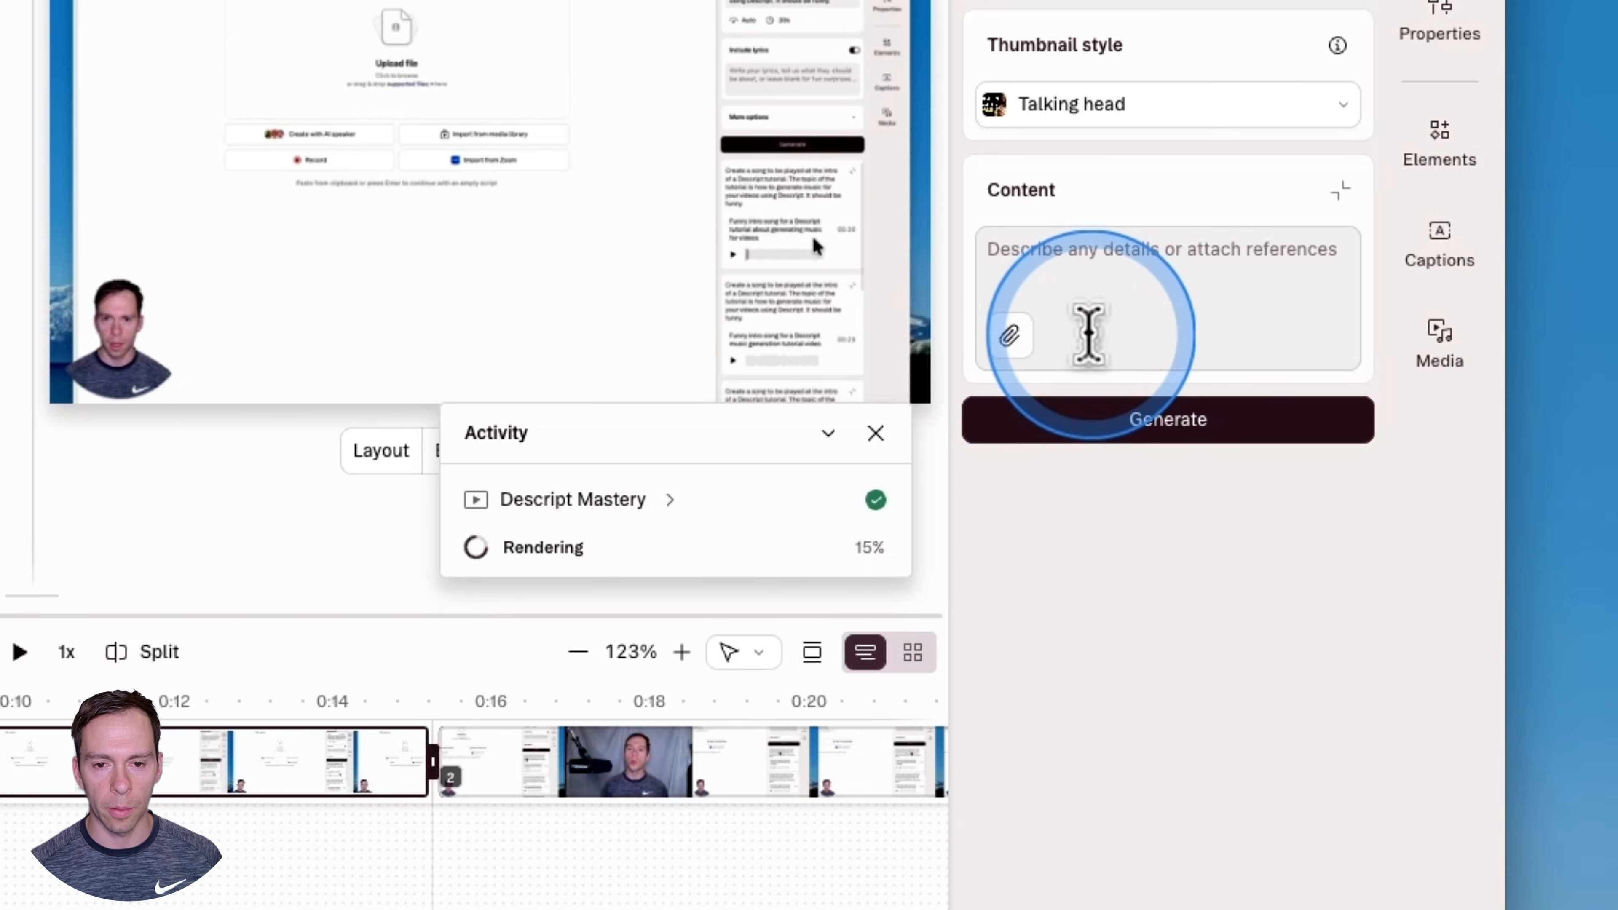
left_click(1010, 338)
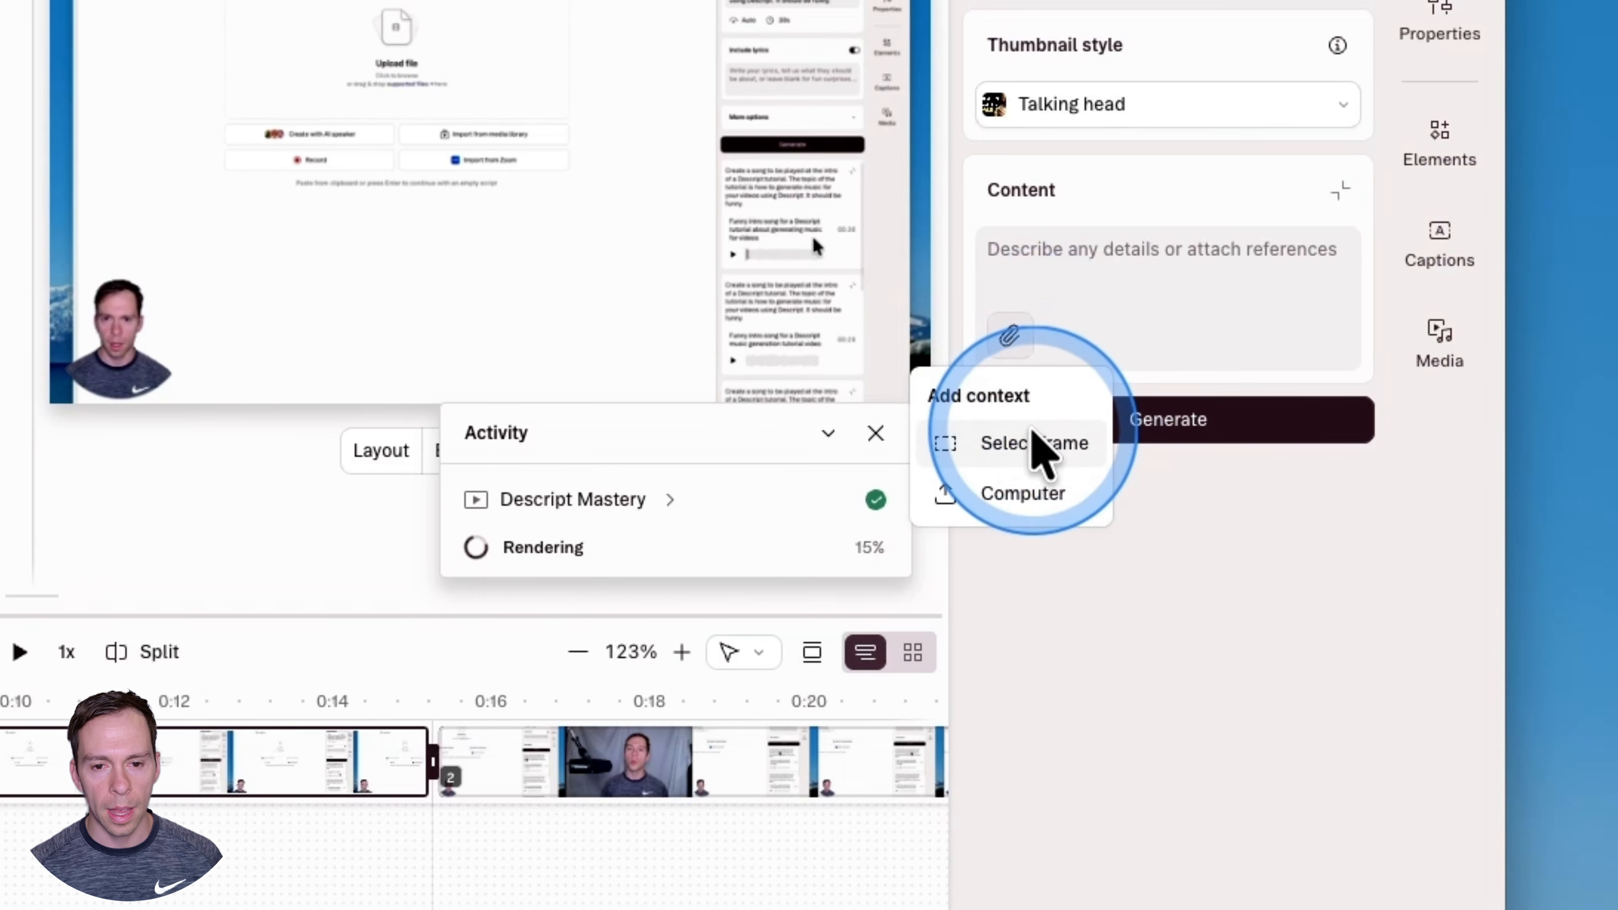
left_click(1013, 446)
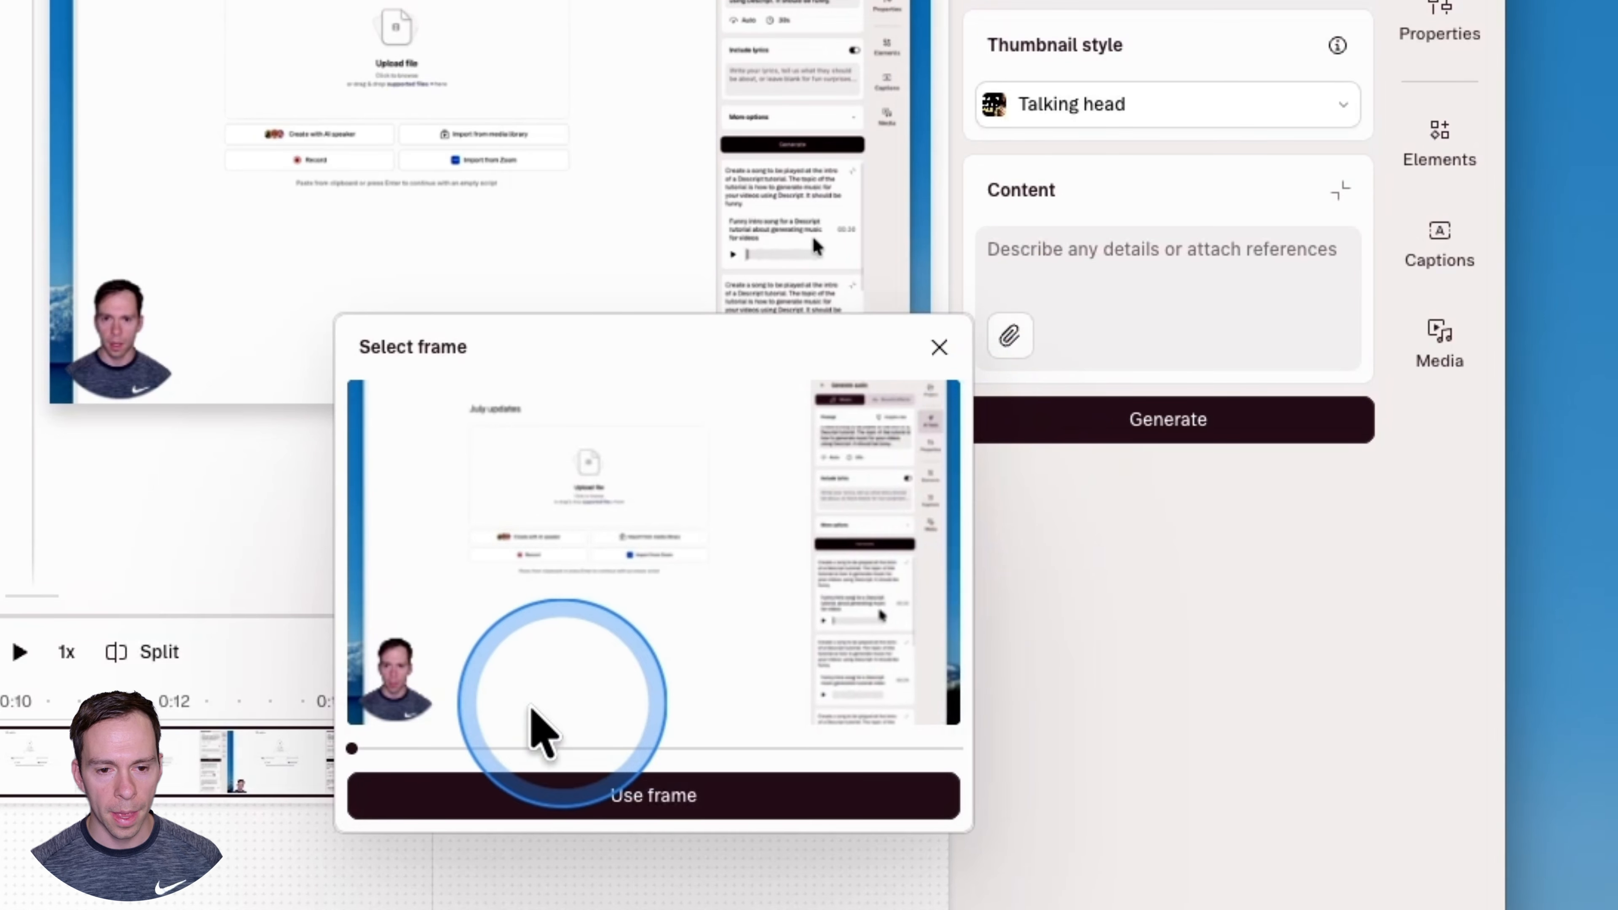
left_click_drag(352, 749, 476, 751)
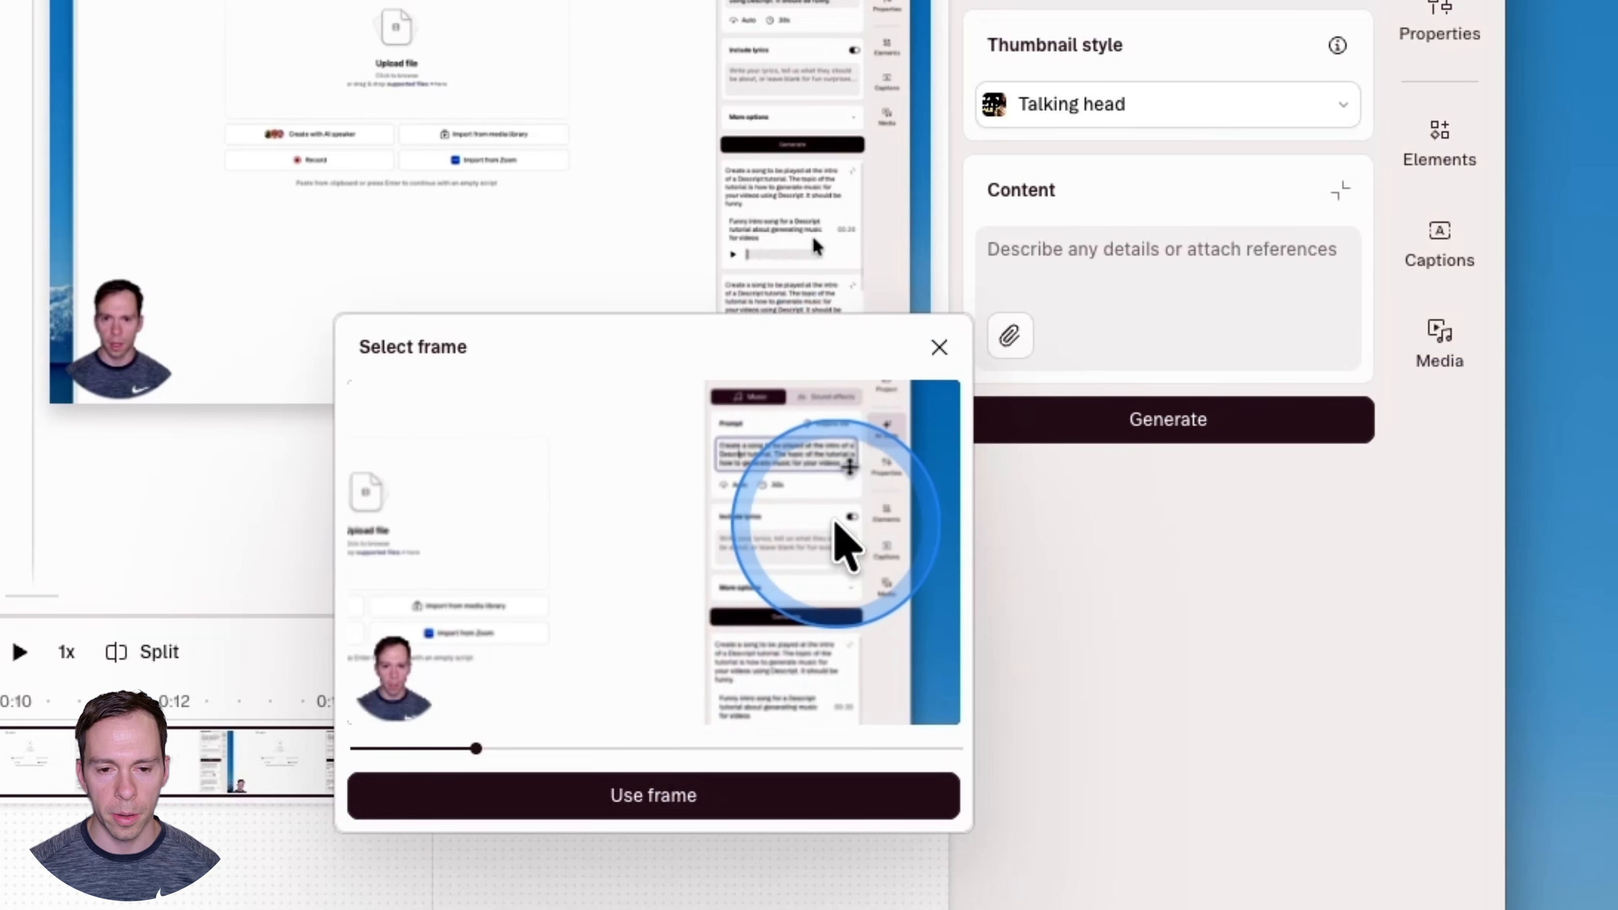
left_click(629, 804)
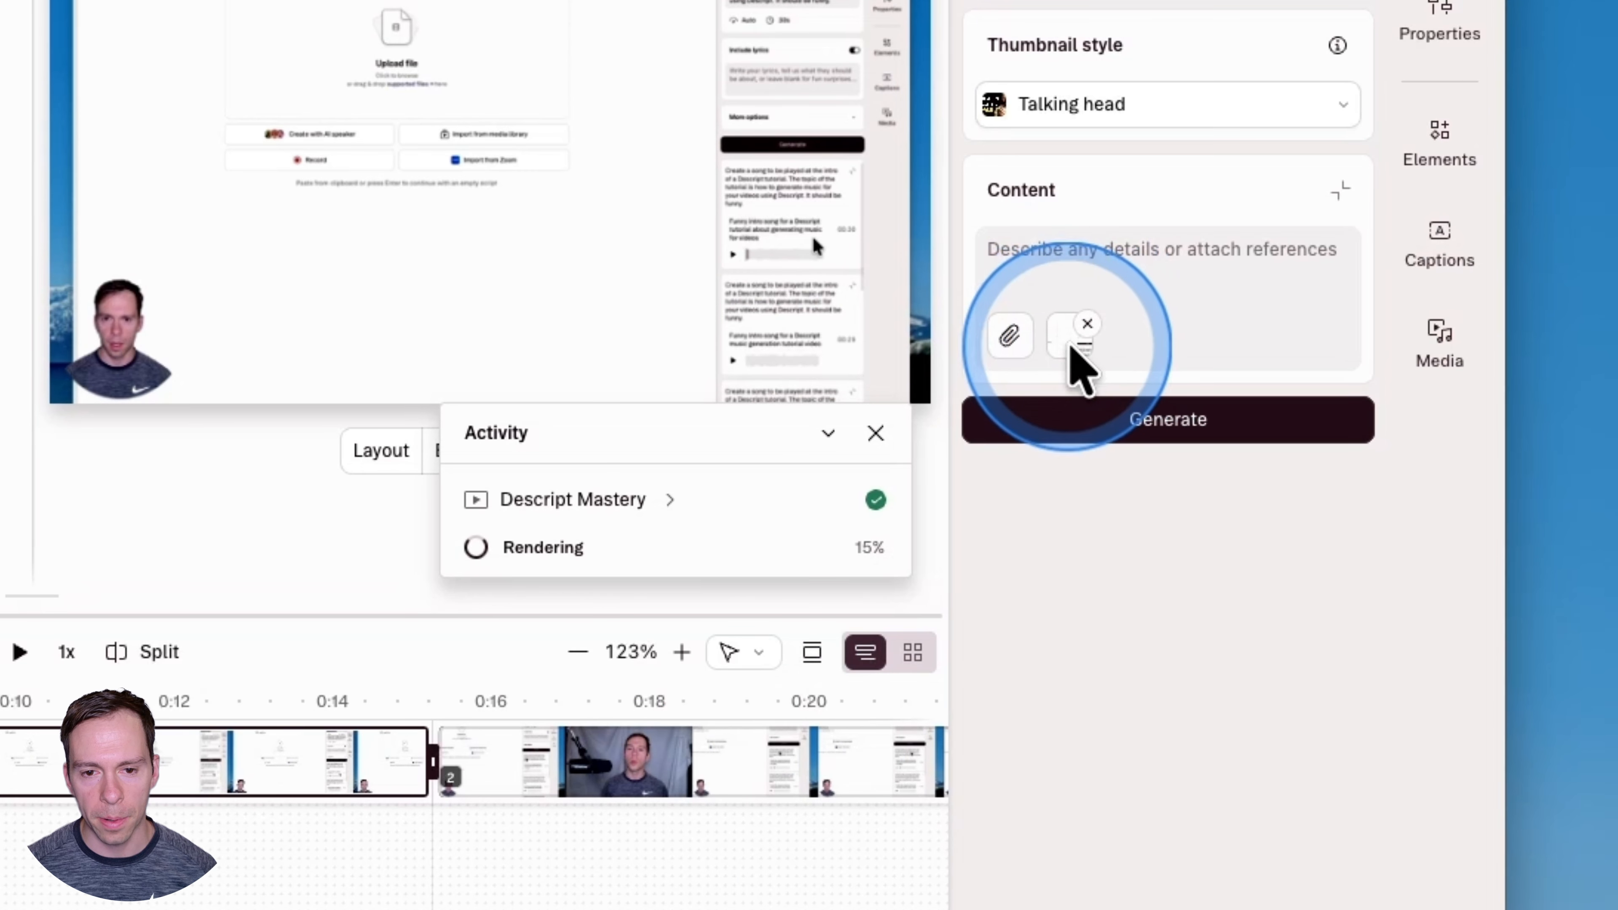
Describe the content as "This is a Descript tutorial about how to make AI-generated video in Descript." and generate the thumbnails.
mouse_move(1083, 335)
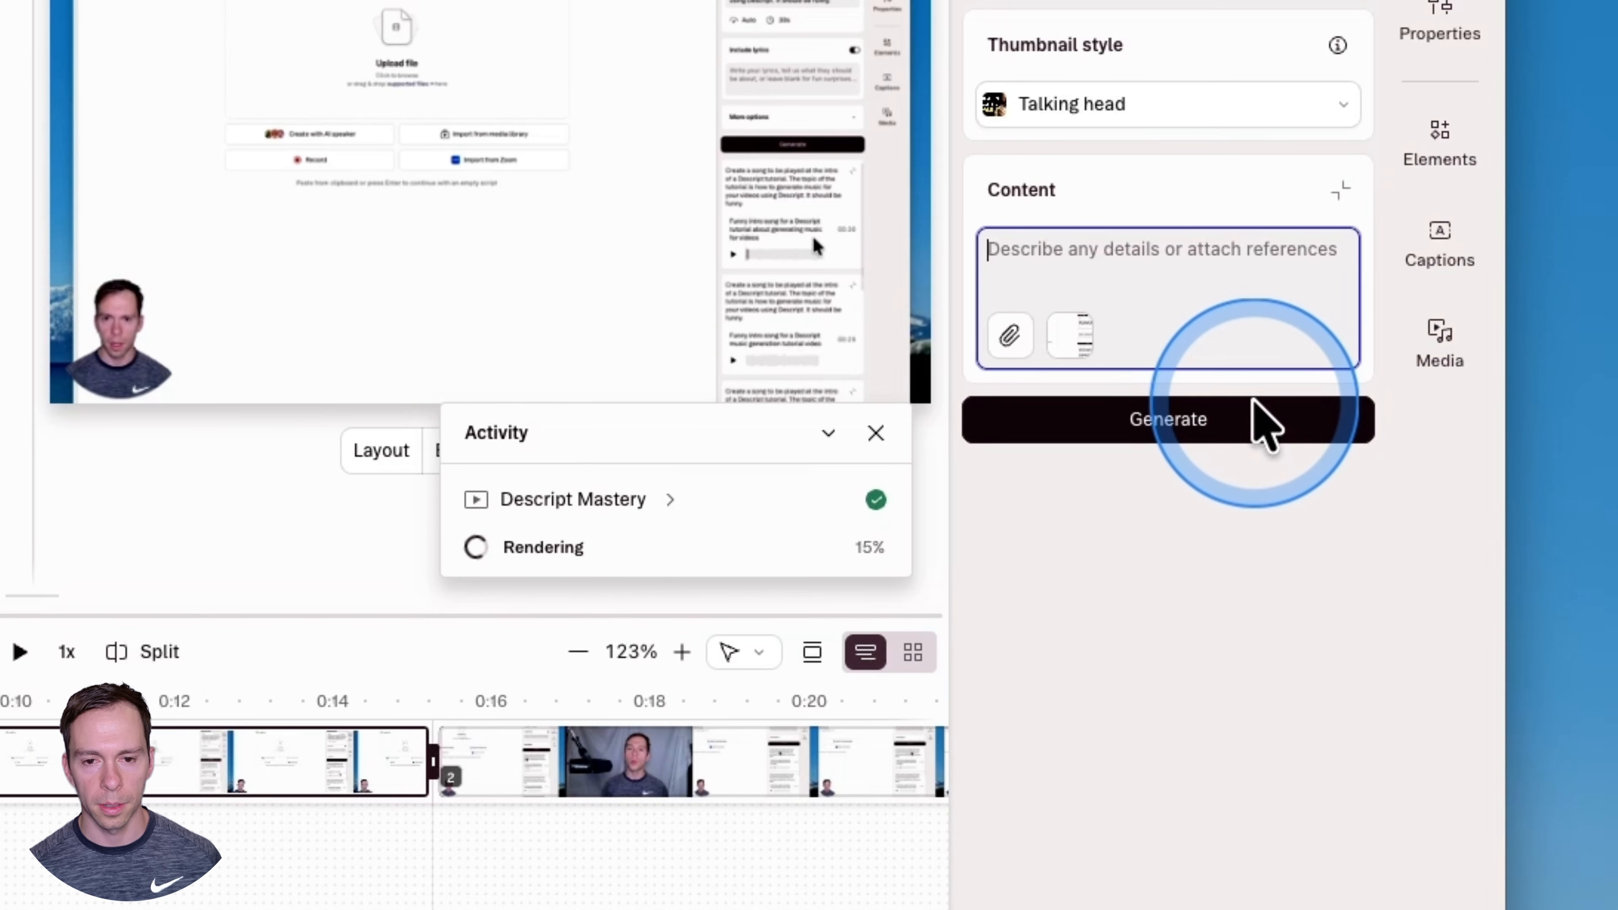
type("This is a Descript tutorial about how to make AI-generated video in Descript.")
left_click(1166, 424)
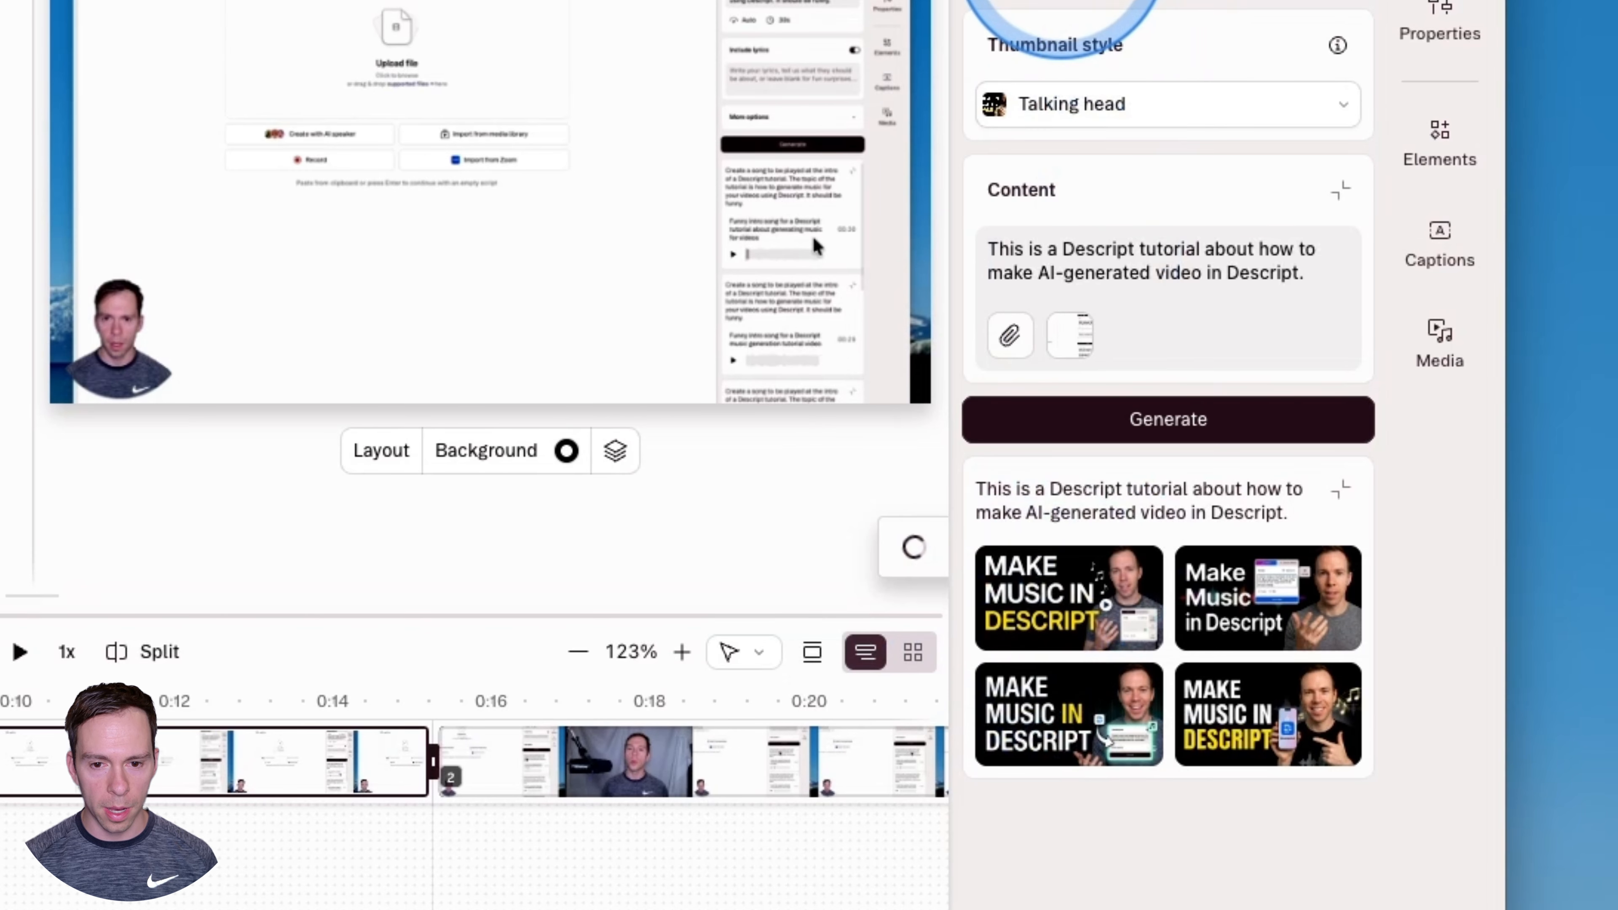
Preview each of the four generated thumbnails at full size, then close the preview.
left_click(1026, 640)
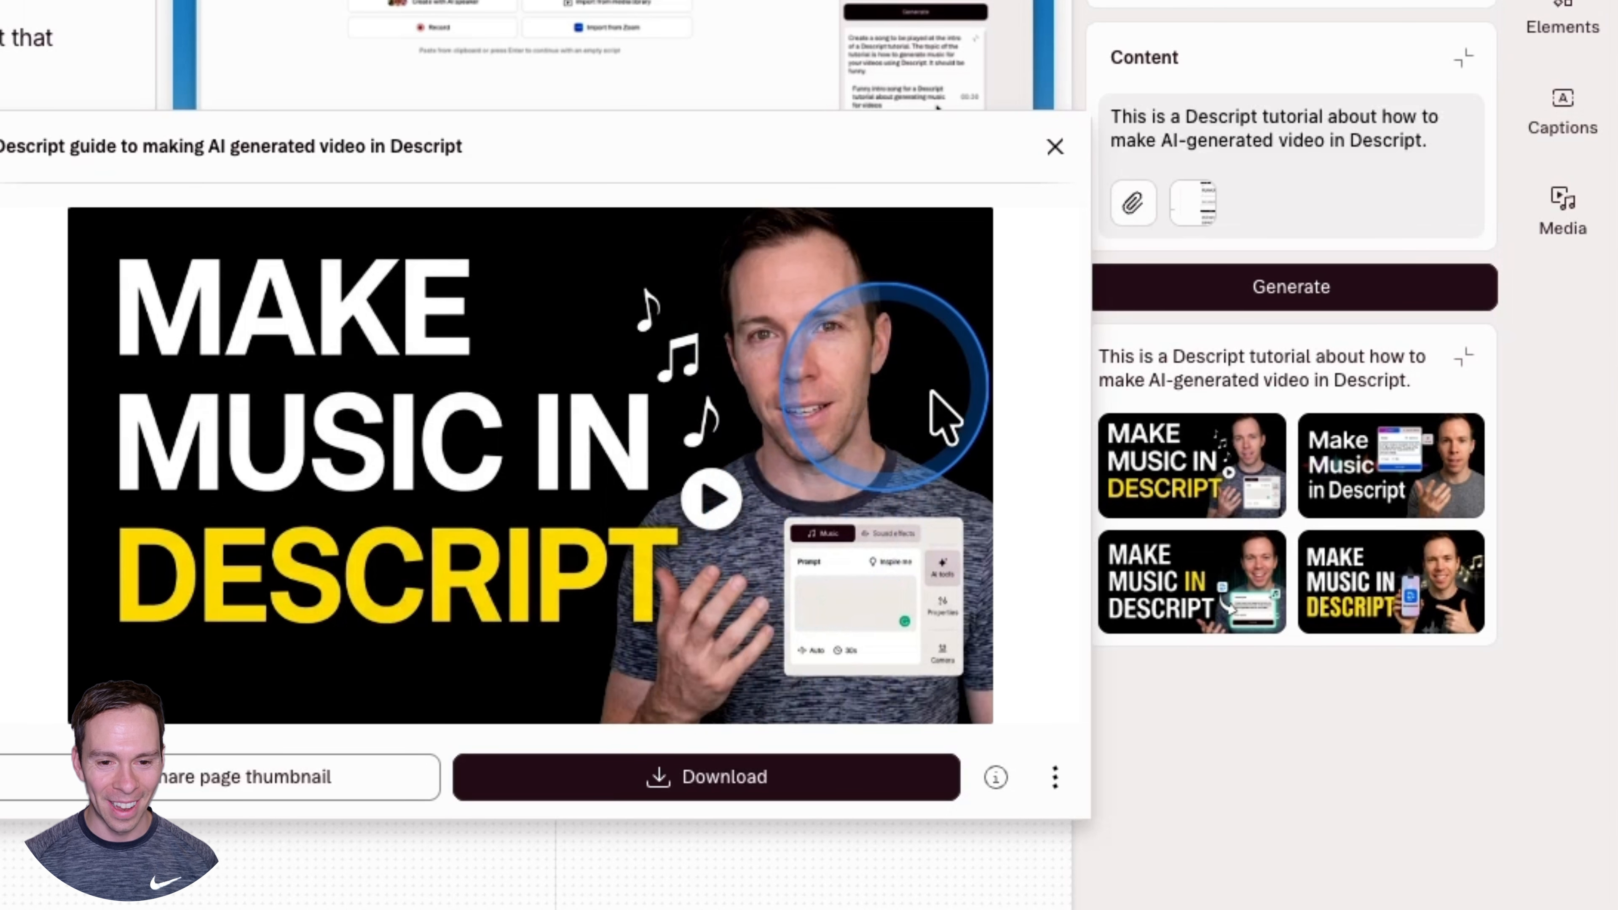
left_click(1331, 507)
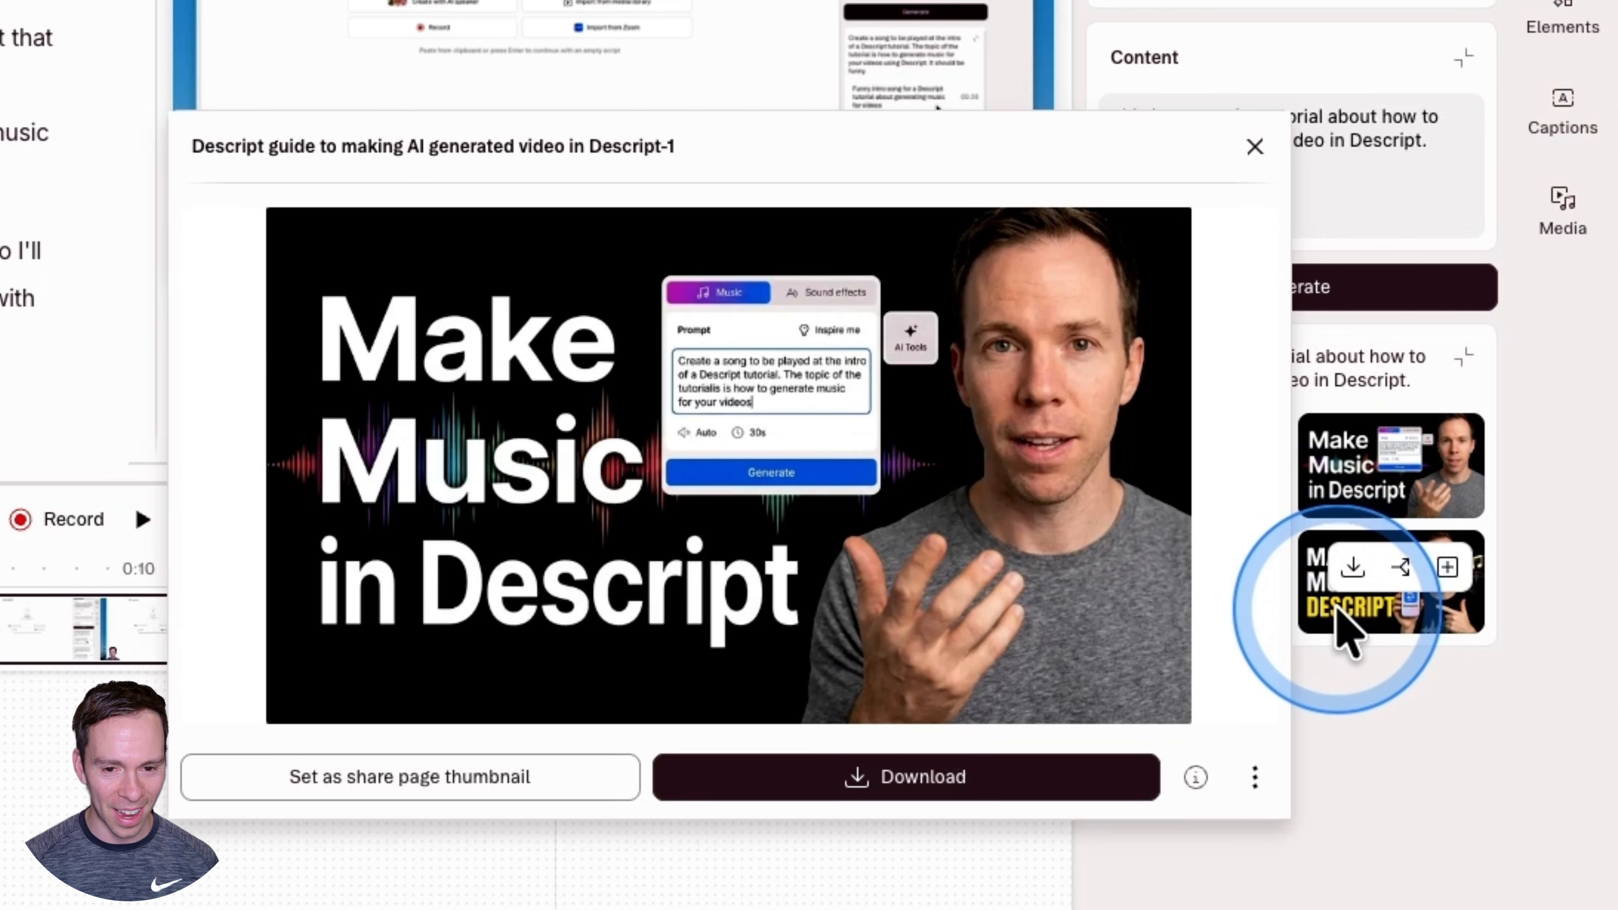
left_click(1337, 609)
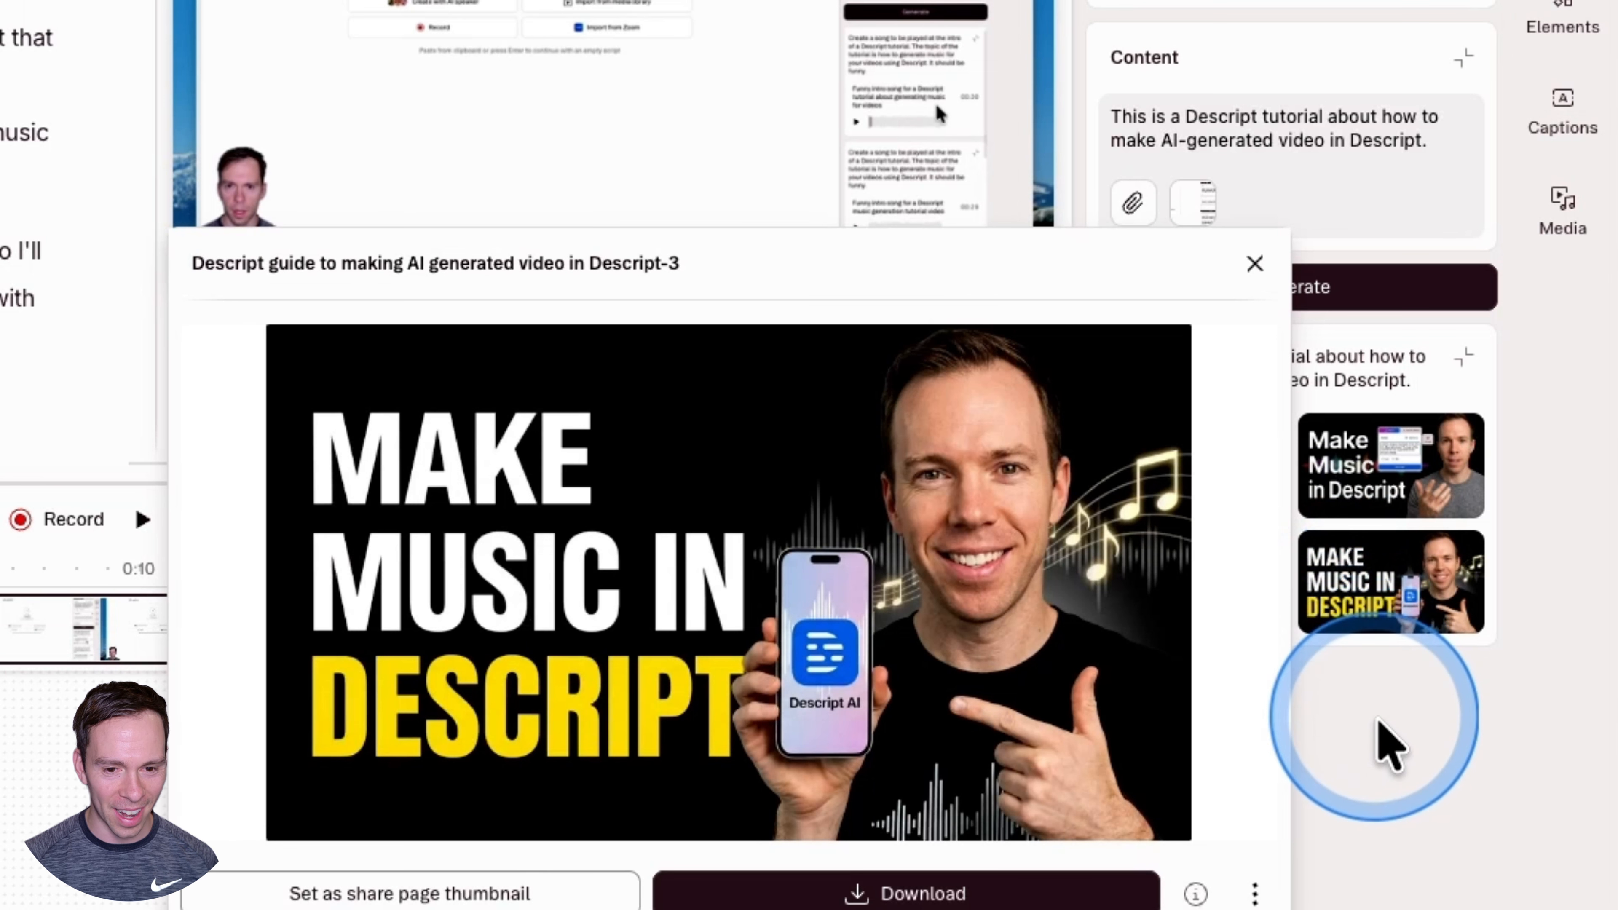
left_click(1389, 746)
left_click(1120, 628)
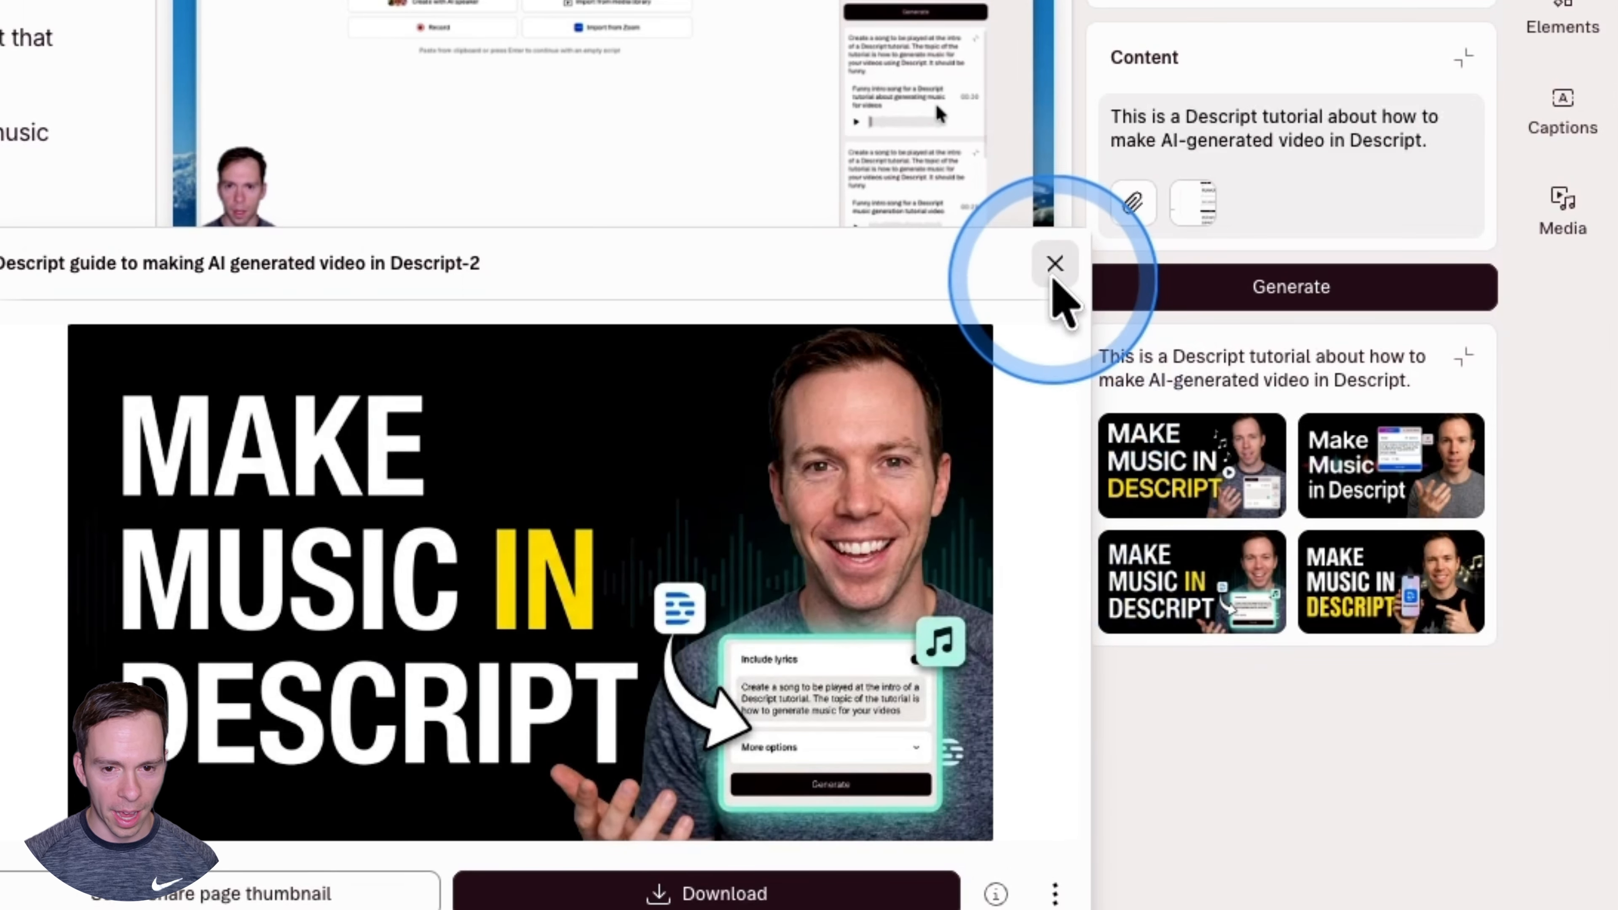
left_click(1055, 263)
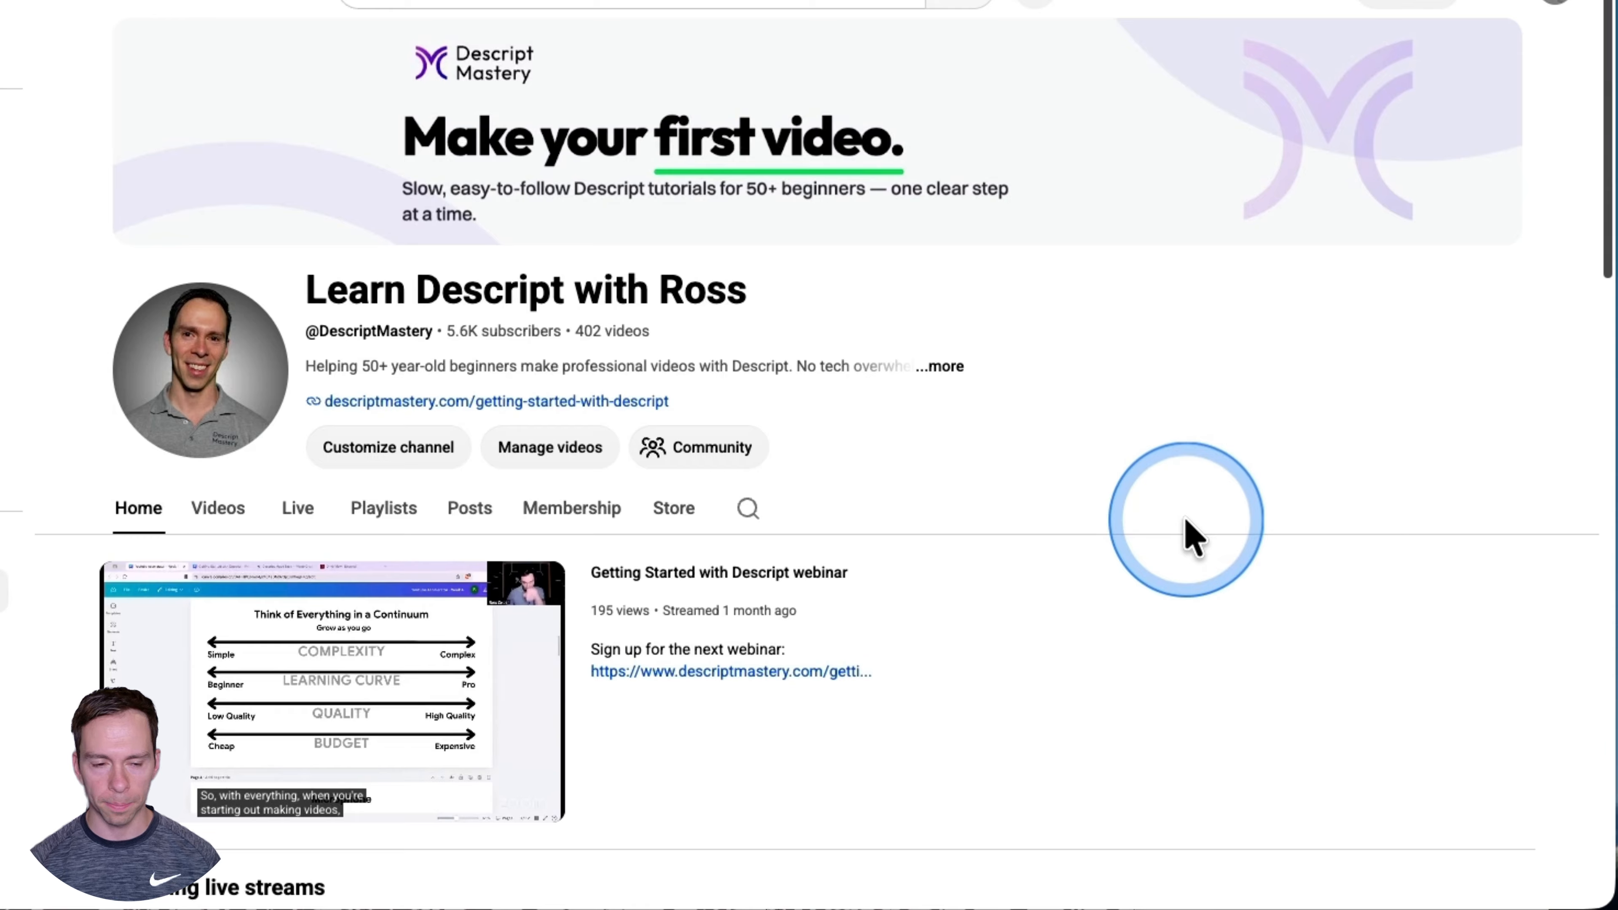
Switch to the YouTube channel's videos and copy the link of "Make Your Videos Beautiful (NEW Descript feature)".
left_click(219, 514)
scroll(903, 452, "down", 15)
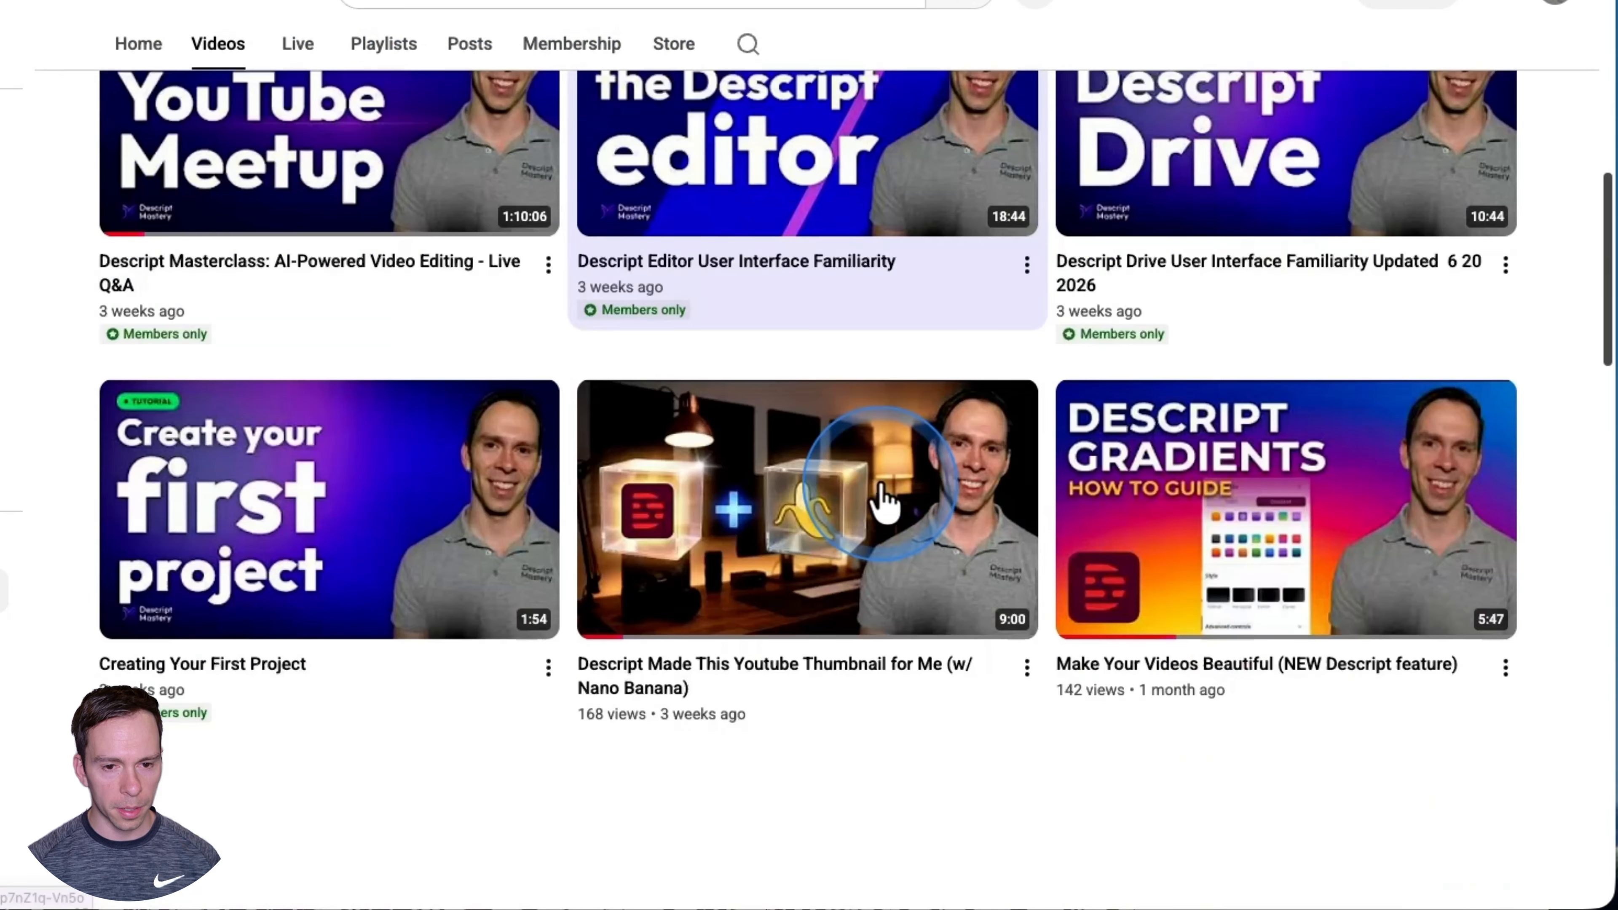
scroll(882, 500, "down", 2)
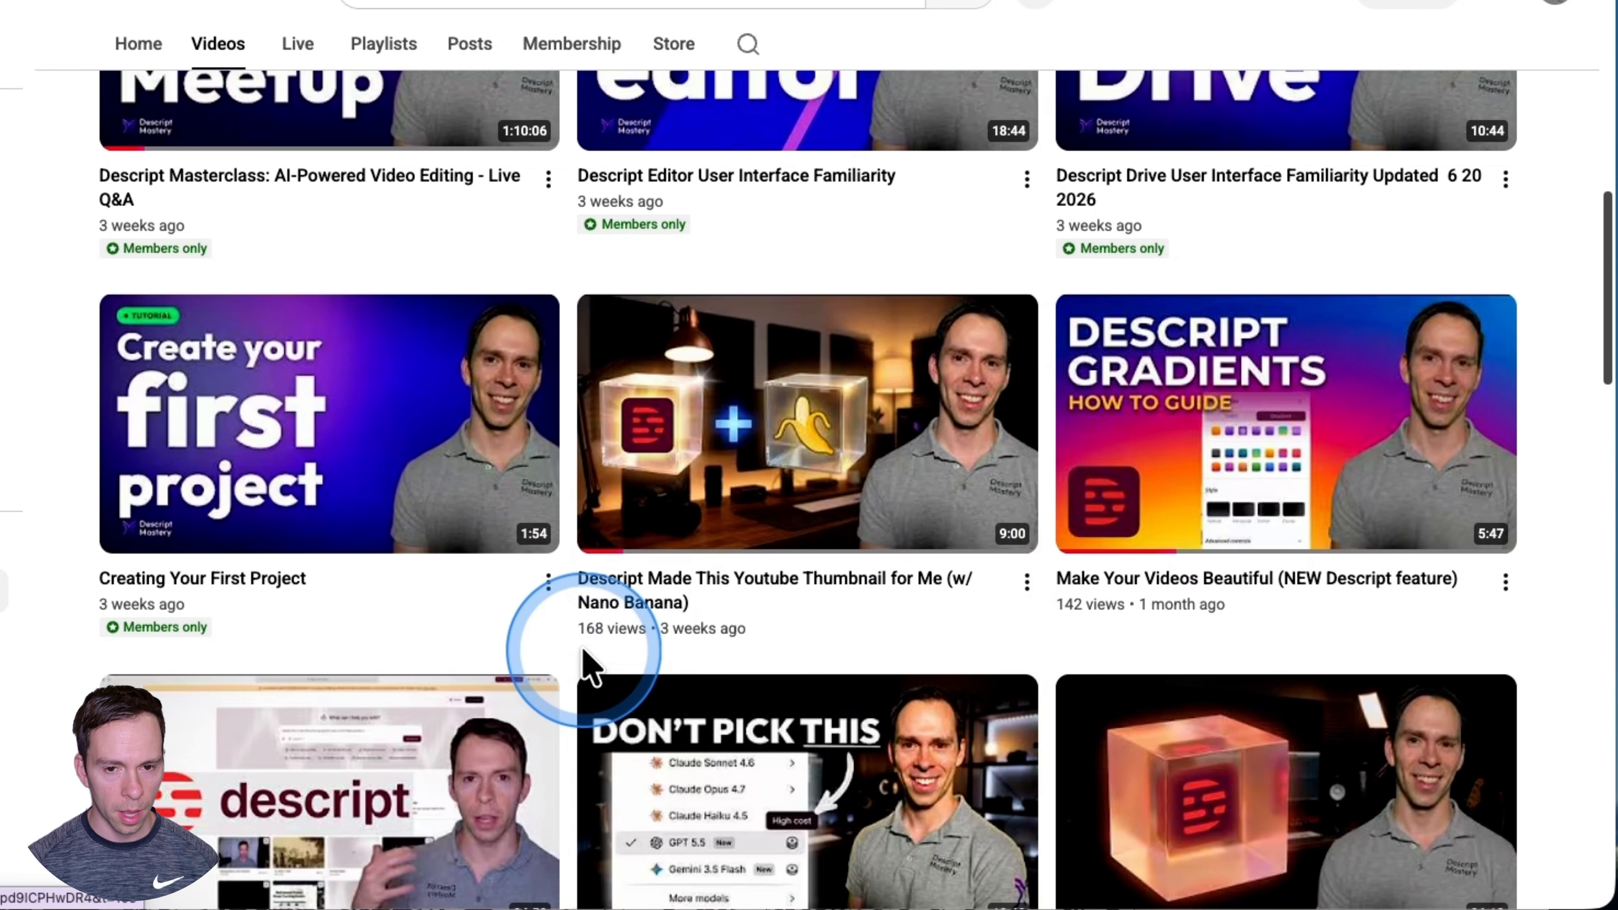
scroll(589, 666, "down", 1)
mouse_move(1383, 469)
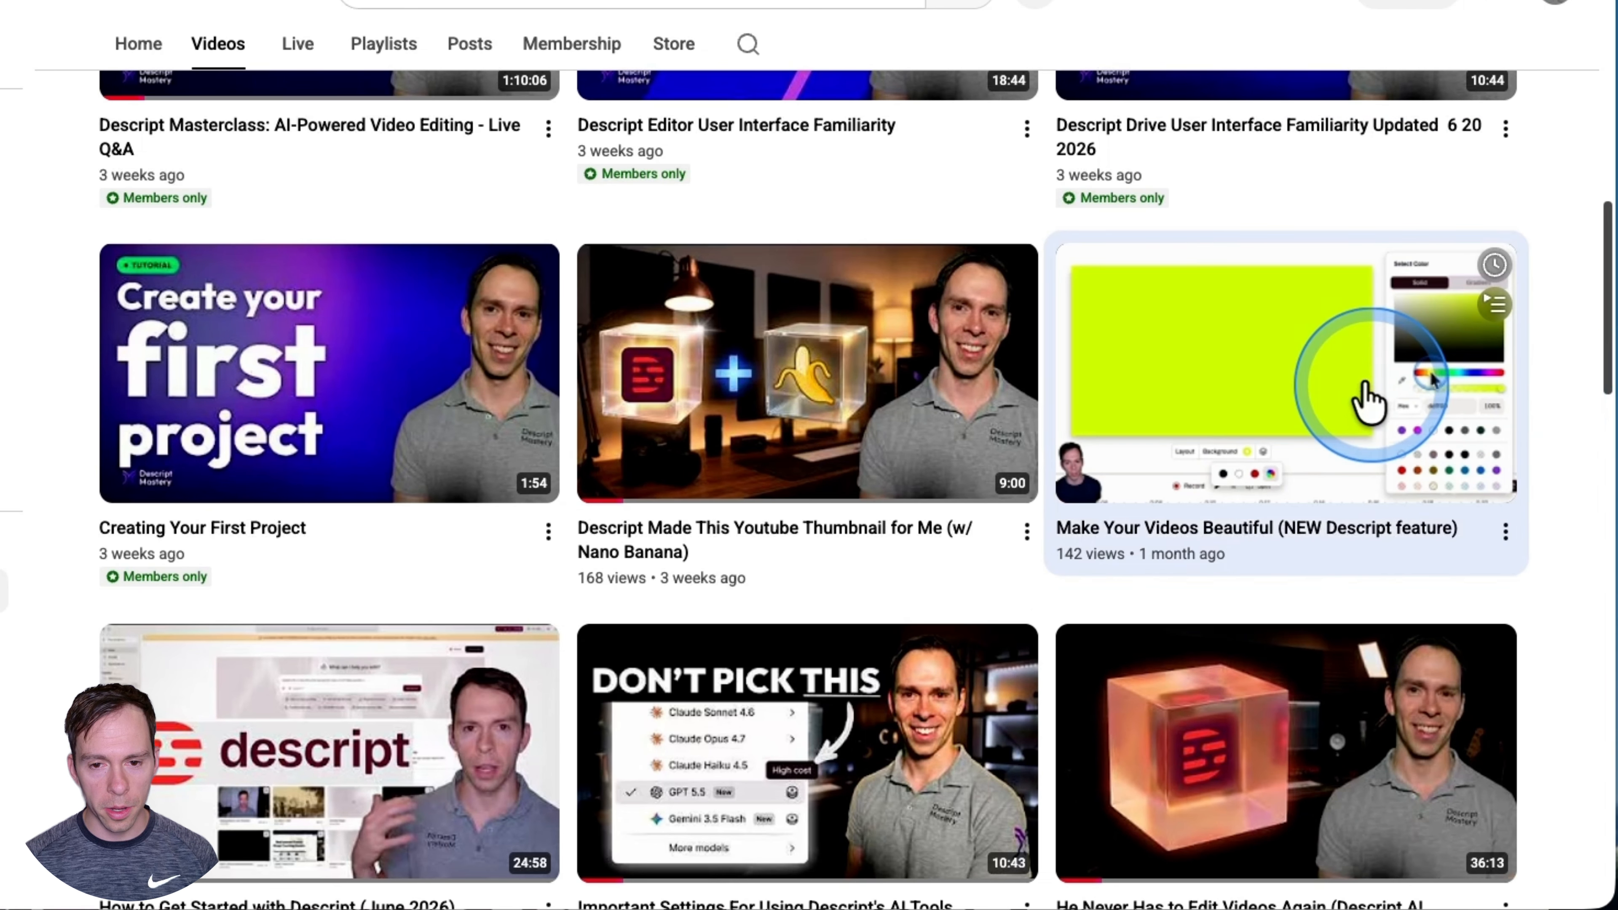
right_click(1266, 357)
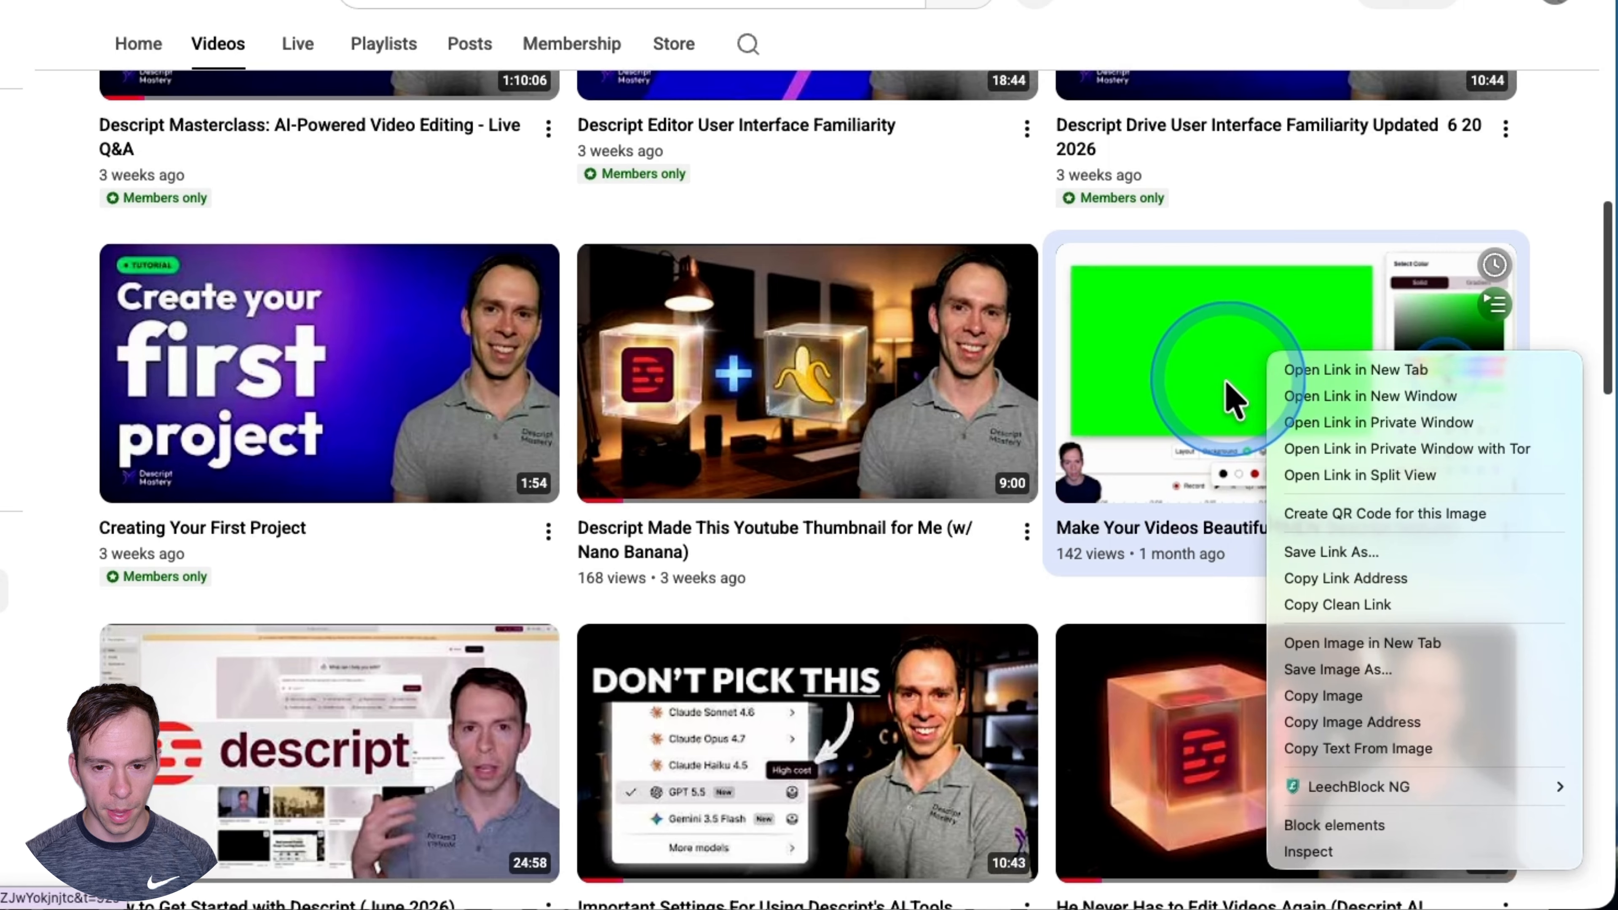
left_click(1330, 580)
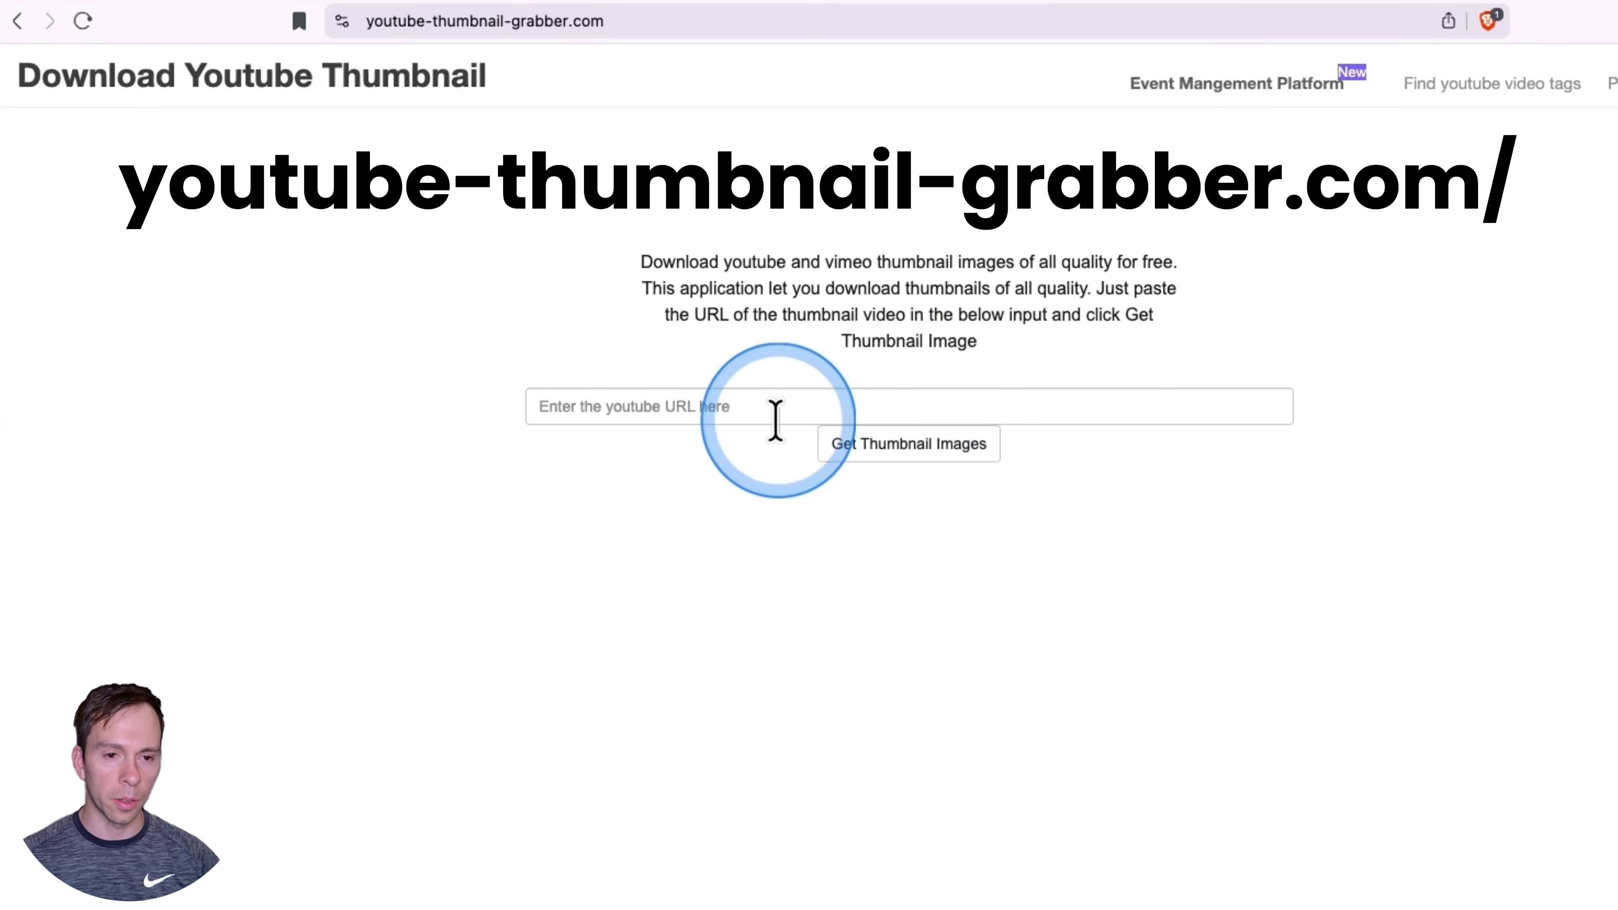
On youtube-thumbnail-grabber.com, paste the copied video link and fetch its thumbnail images.
left_click(722, 399)
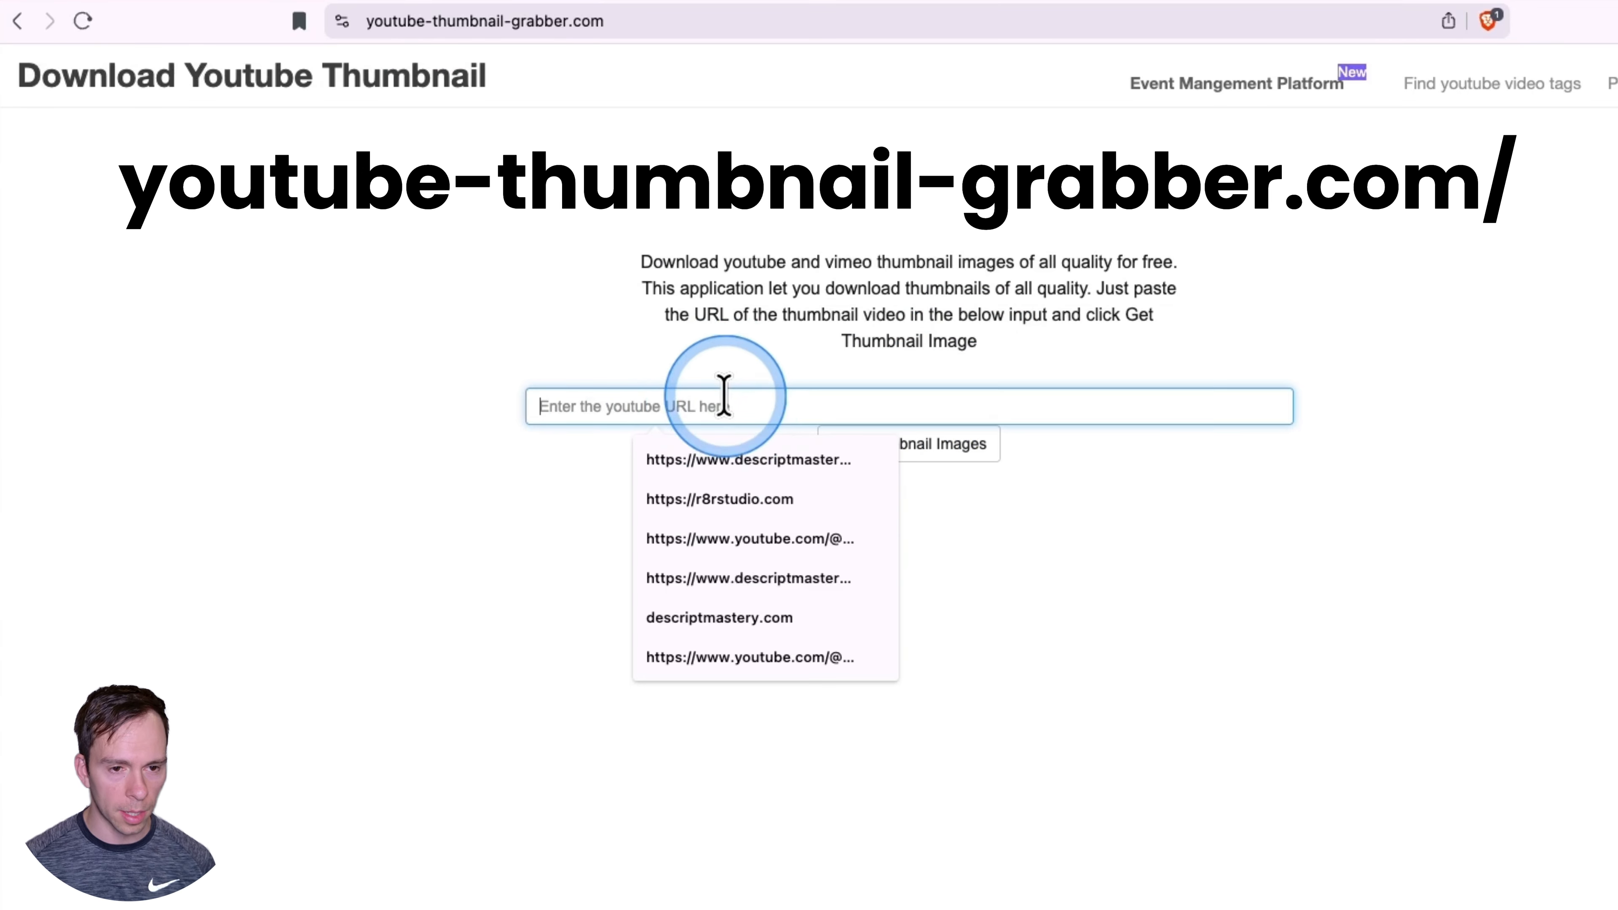
right_click(680, 402)
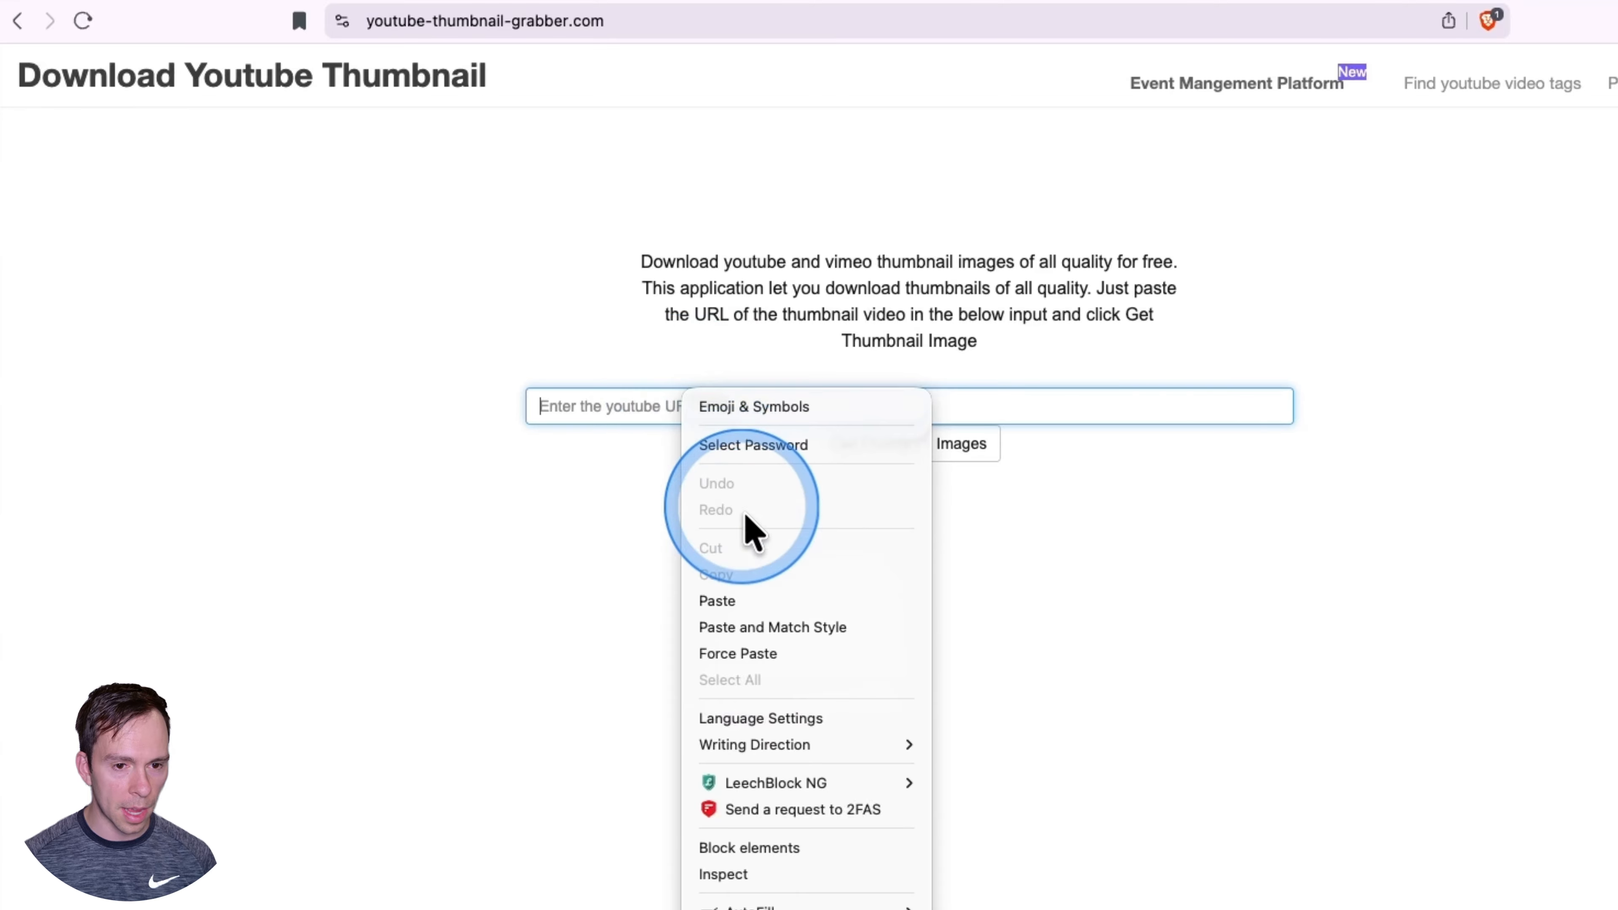
left_click(766, 602)
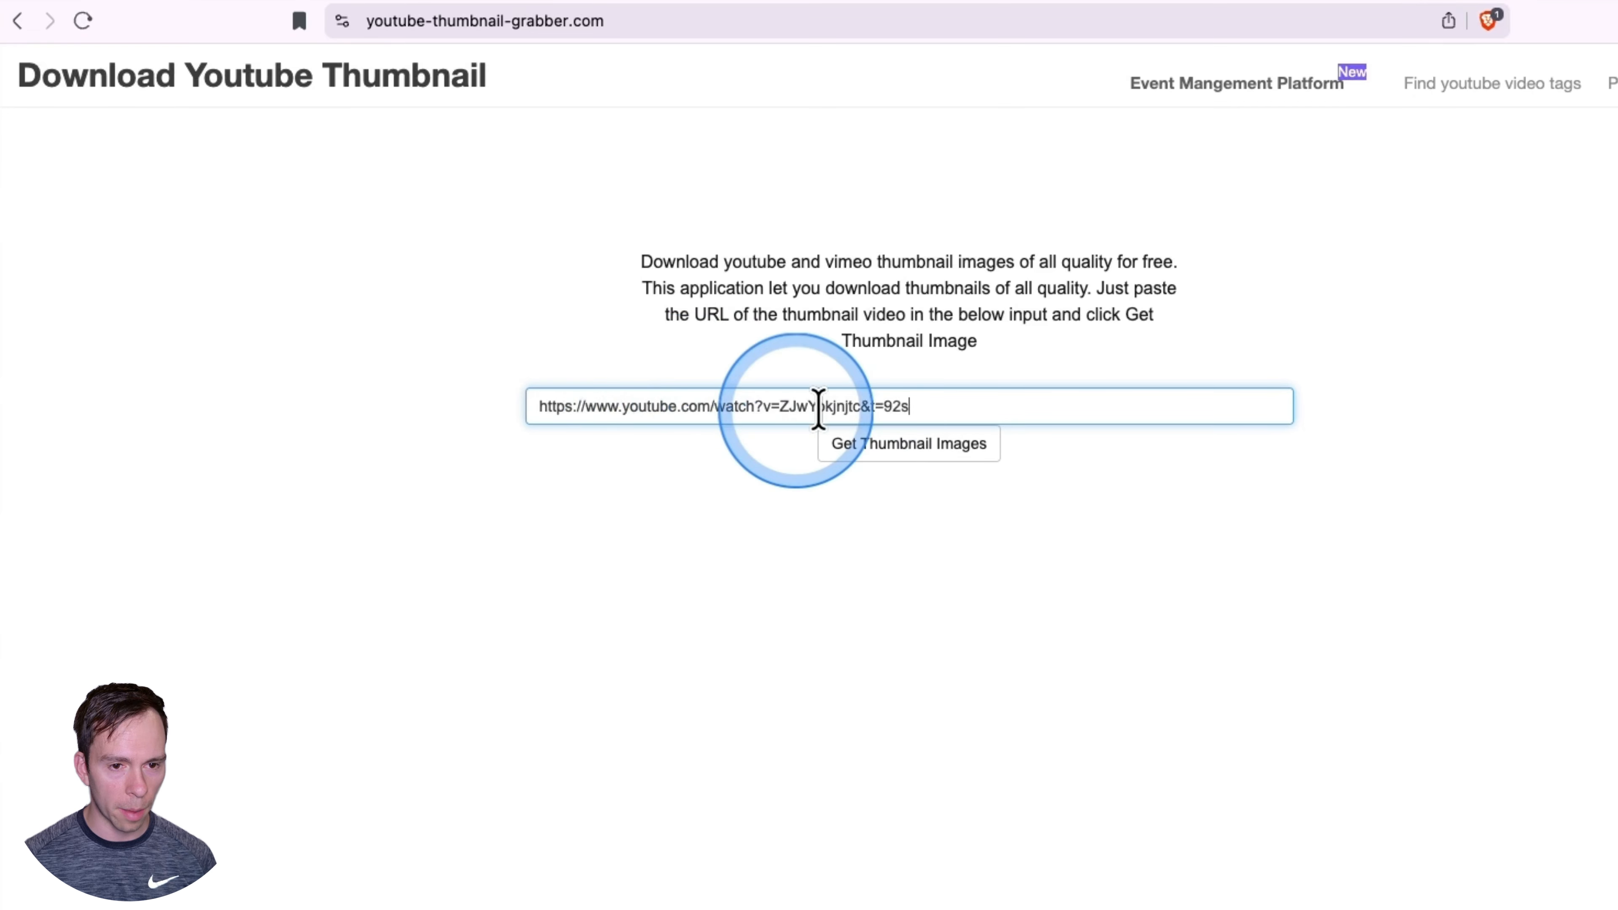
left_click(891, 450)
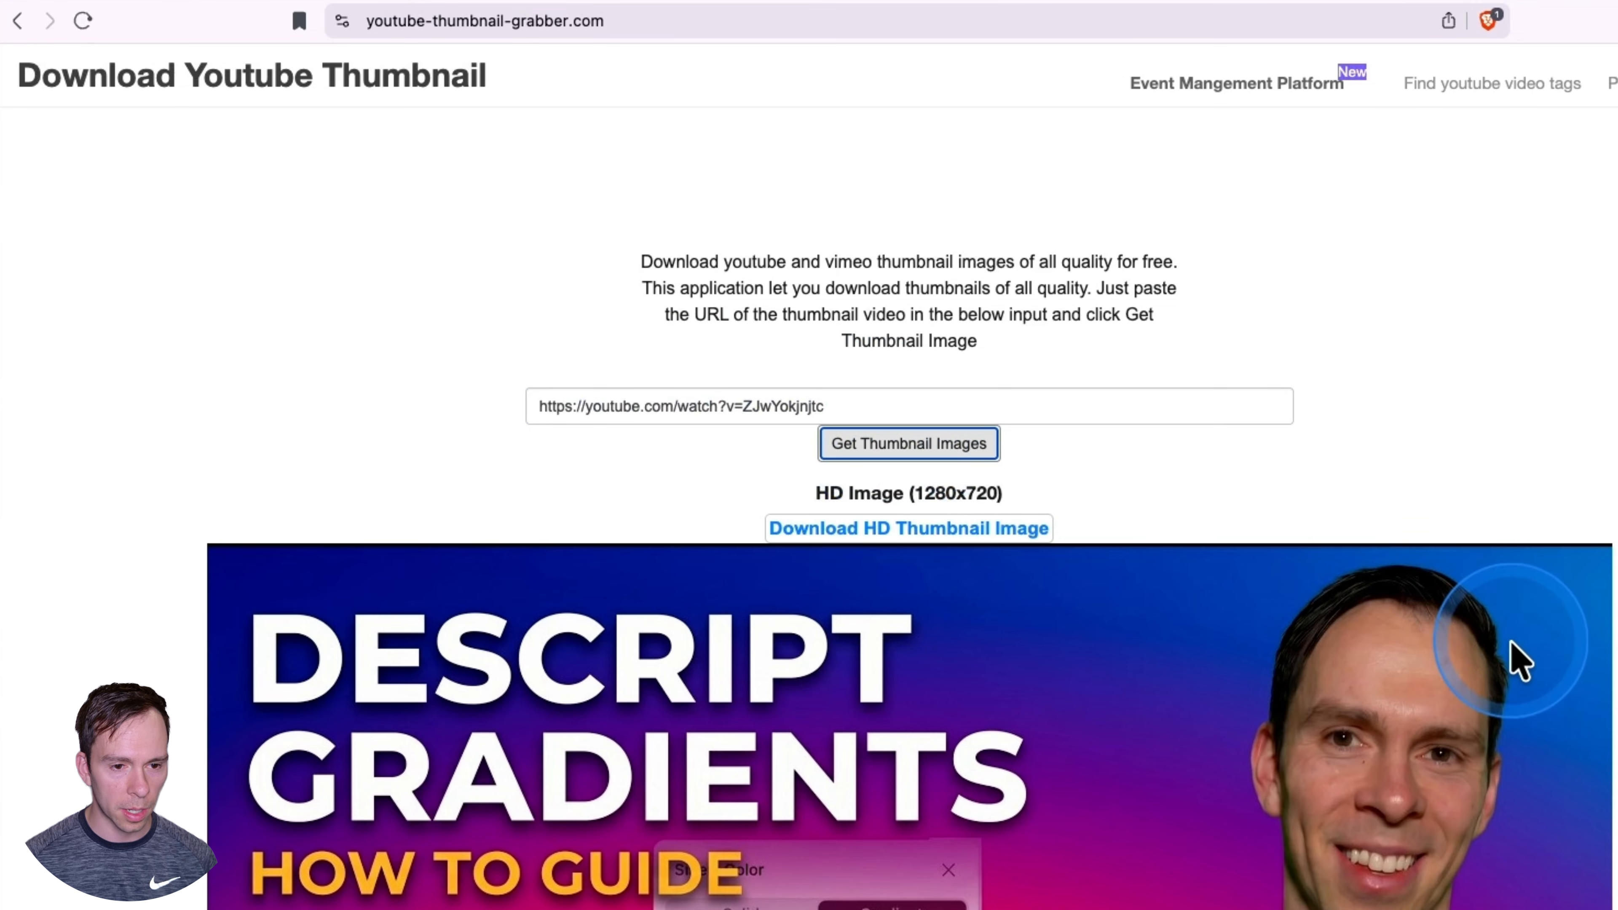
Download the HD thumbnail image and save it in Downloads as ZJwYokjnjtc-HD.jpg.
scroll(1517, 661, "down", 5)
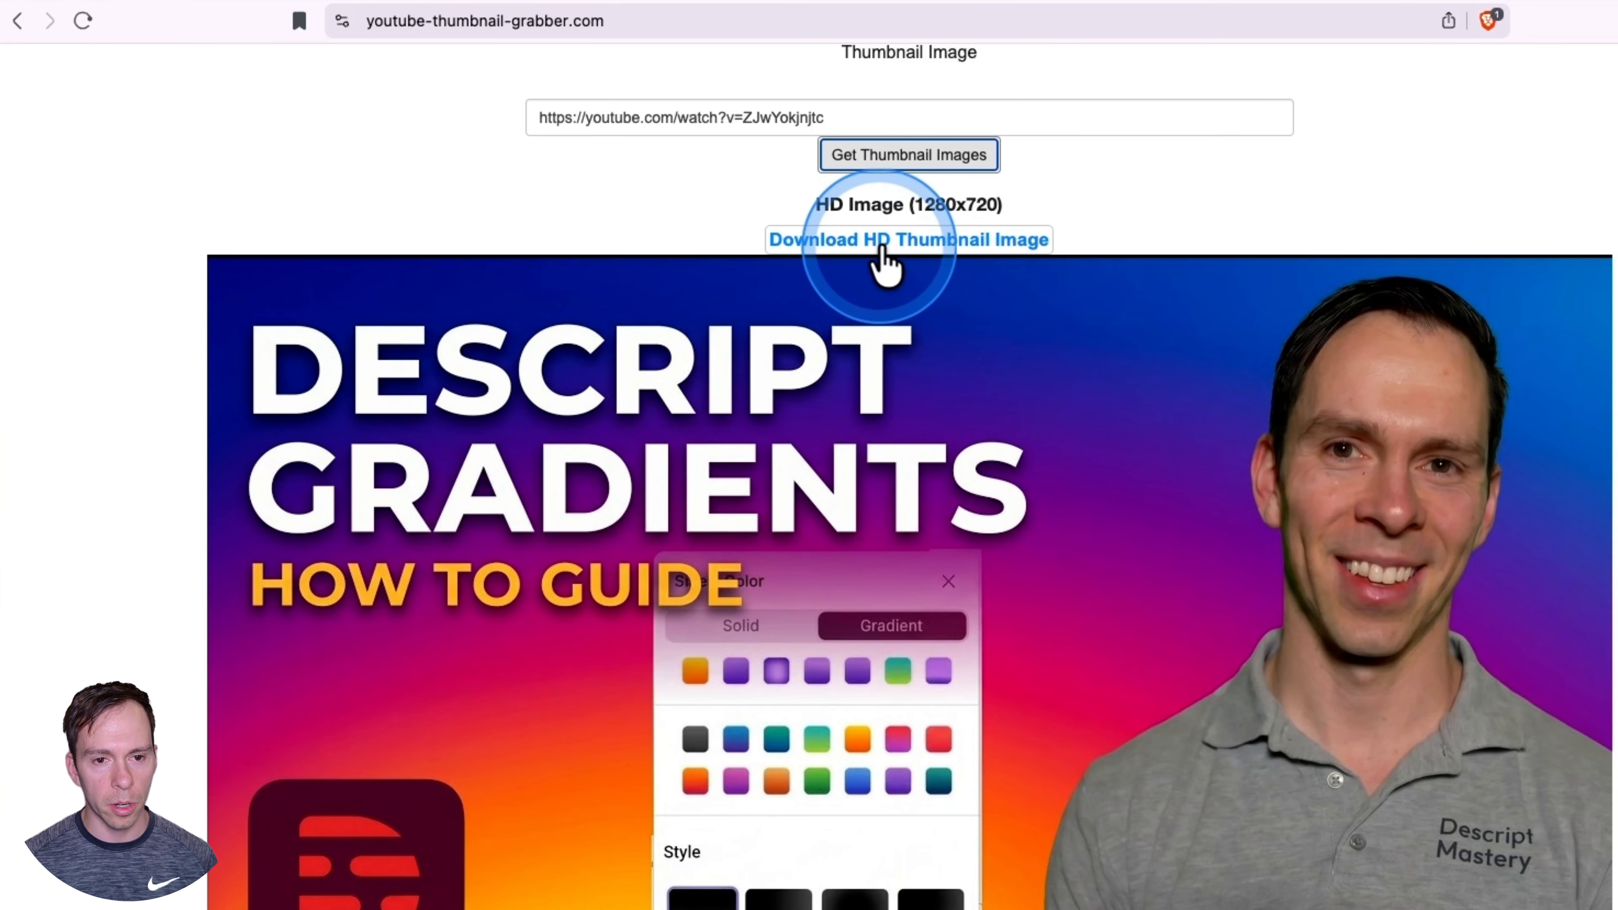
left_click(903, 262)
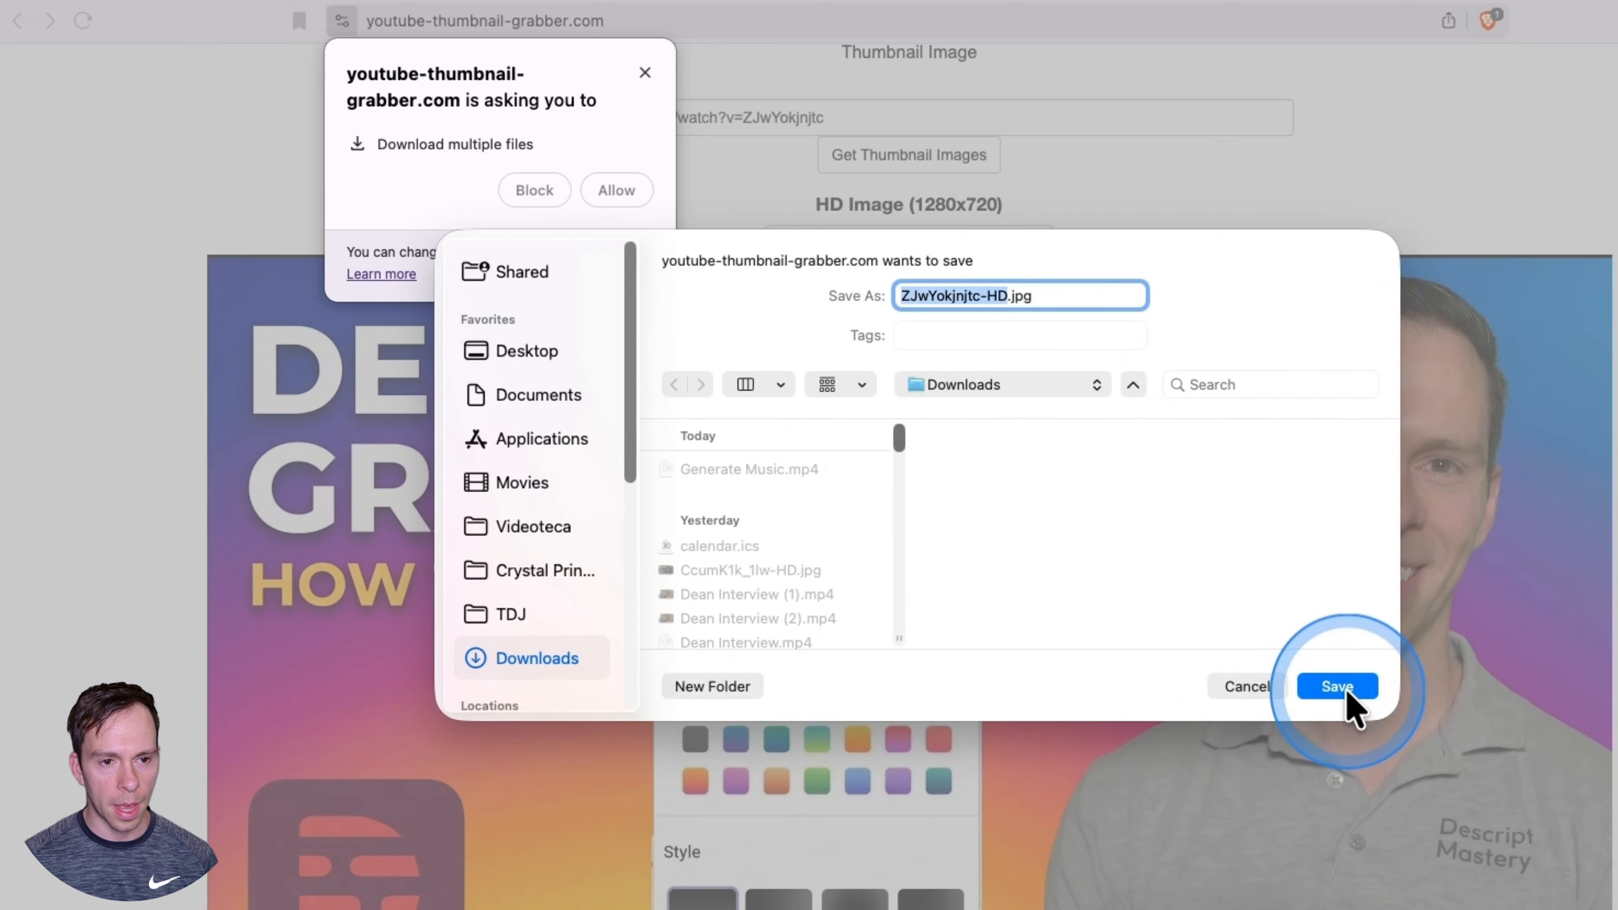
left_click(1345, 692)
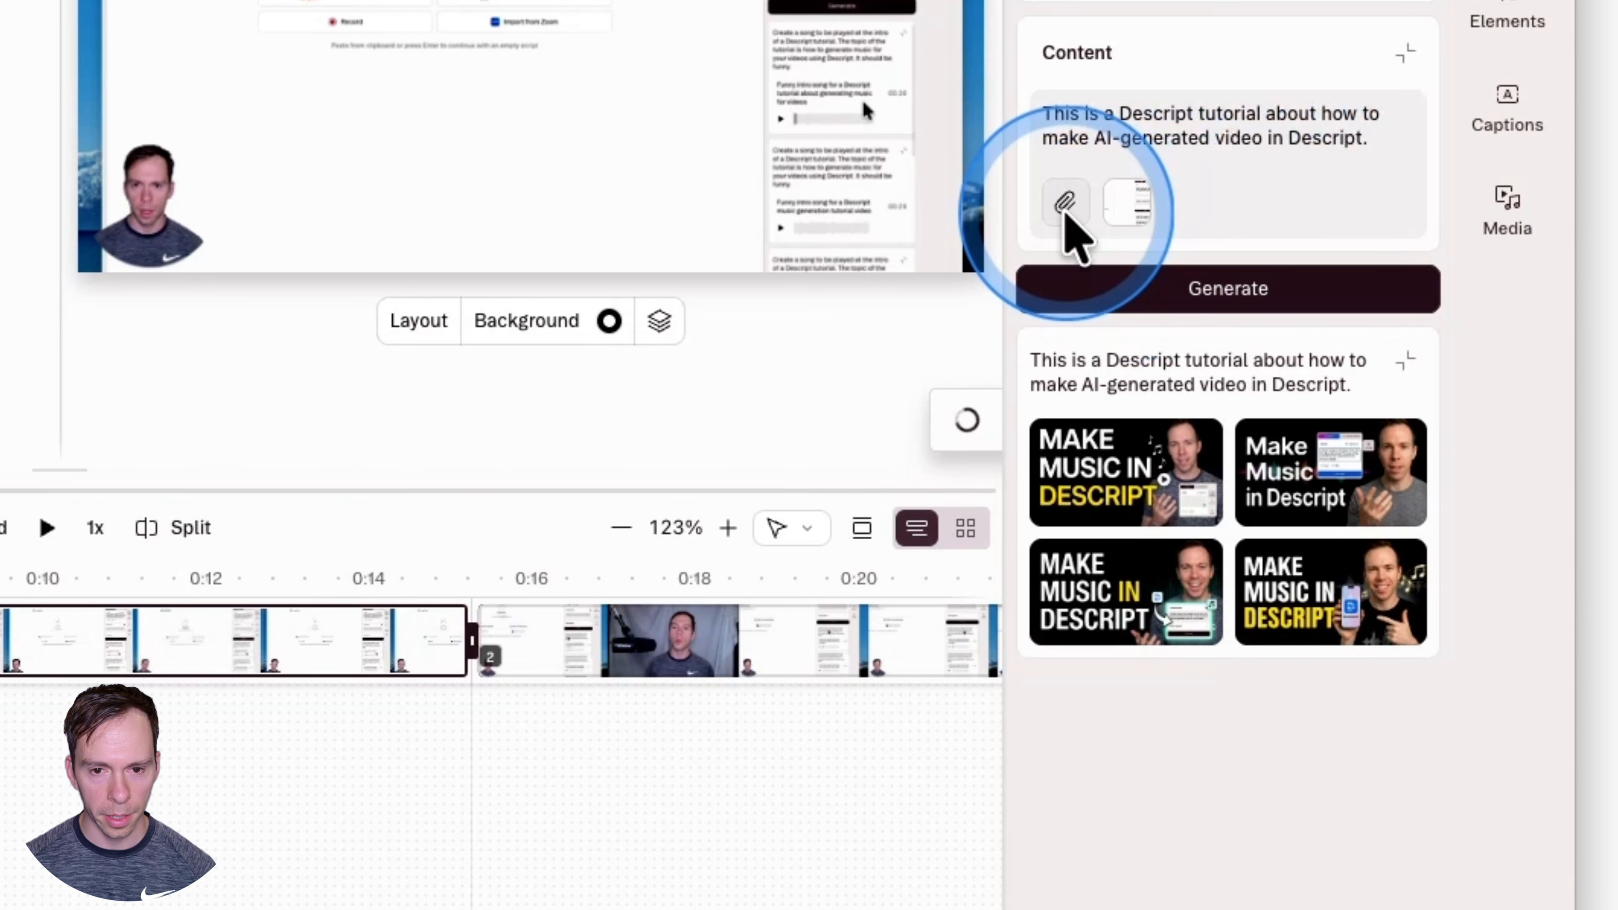
In Descript, attach ZJwYokjnjtc-HD.jpg from Downloads as context for the thumbnail prompt and generate a new set of thumbnails.
left_click(1065, 205)
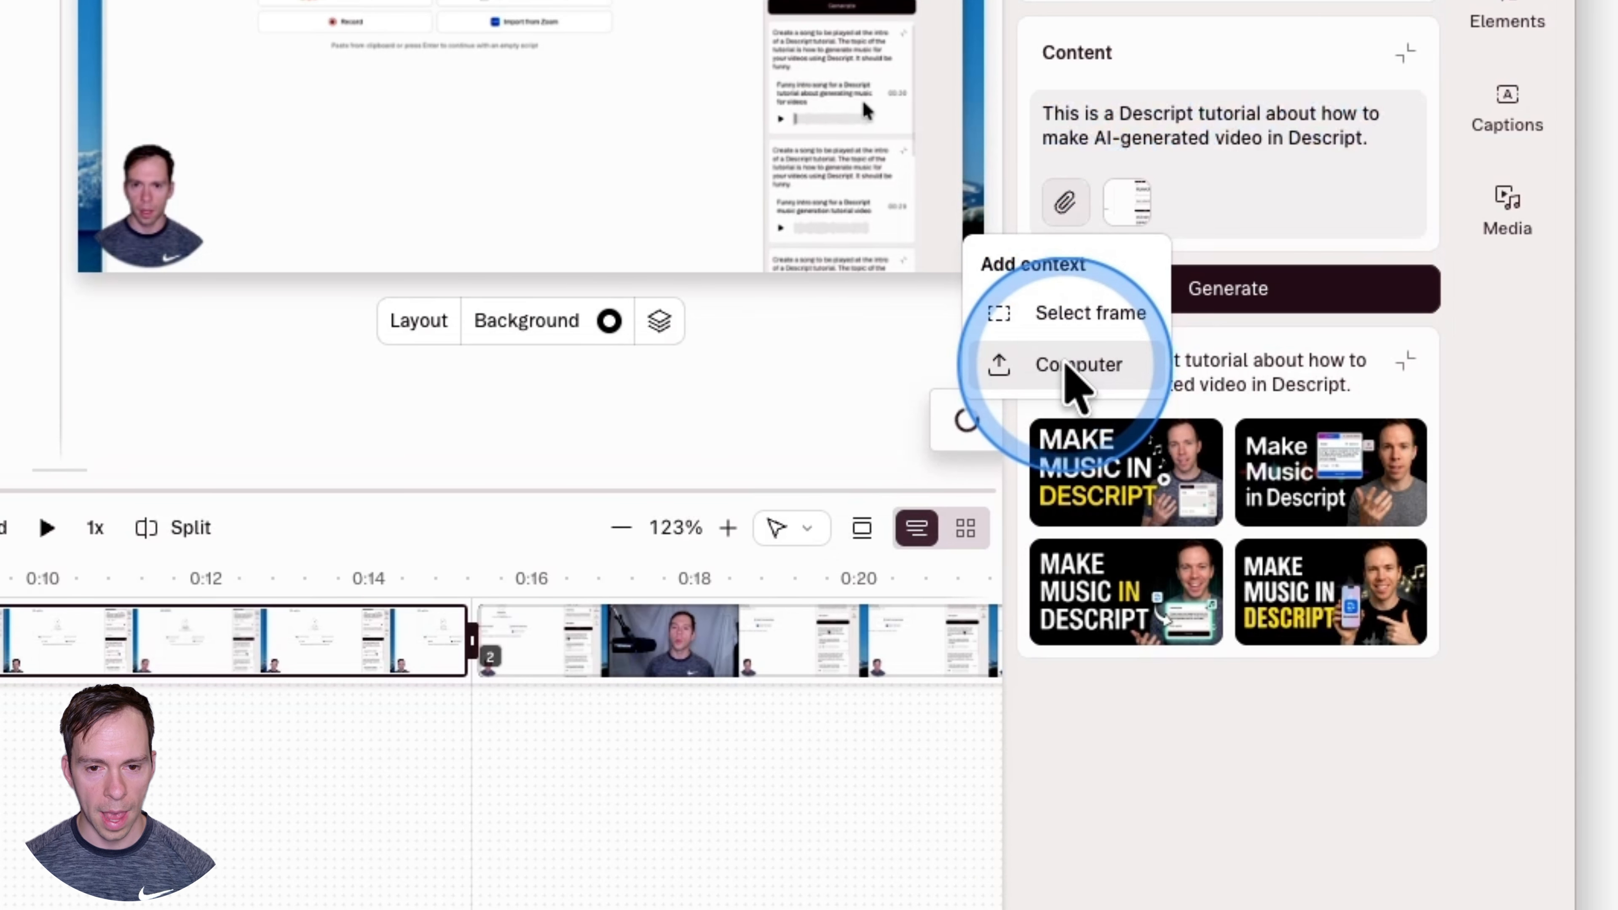
left_click(1042, 366)
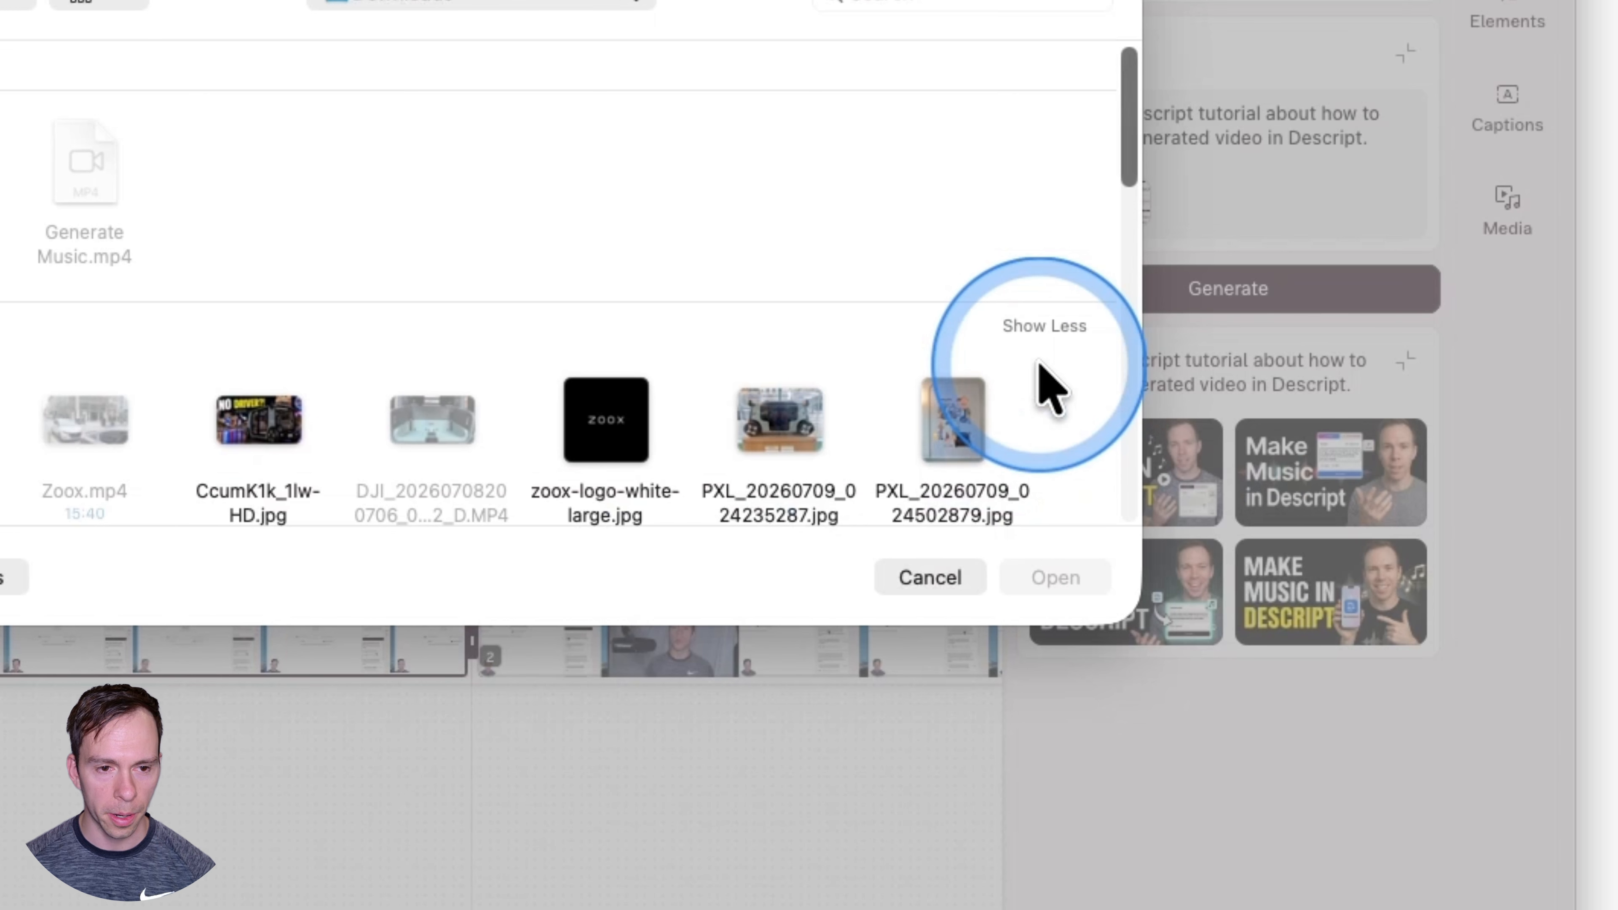
left_click(128, 188)
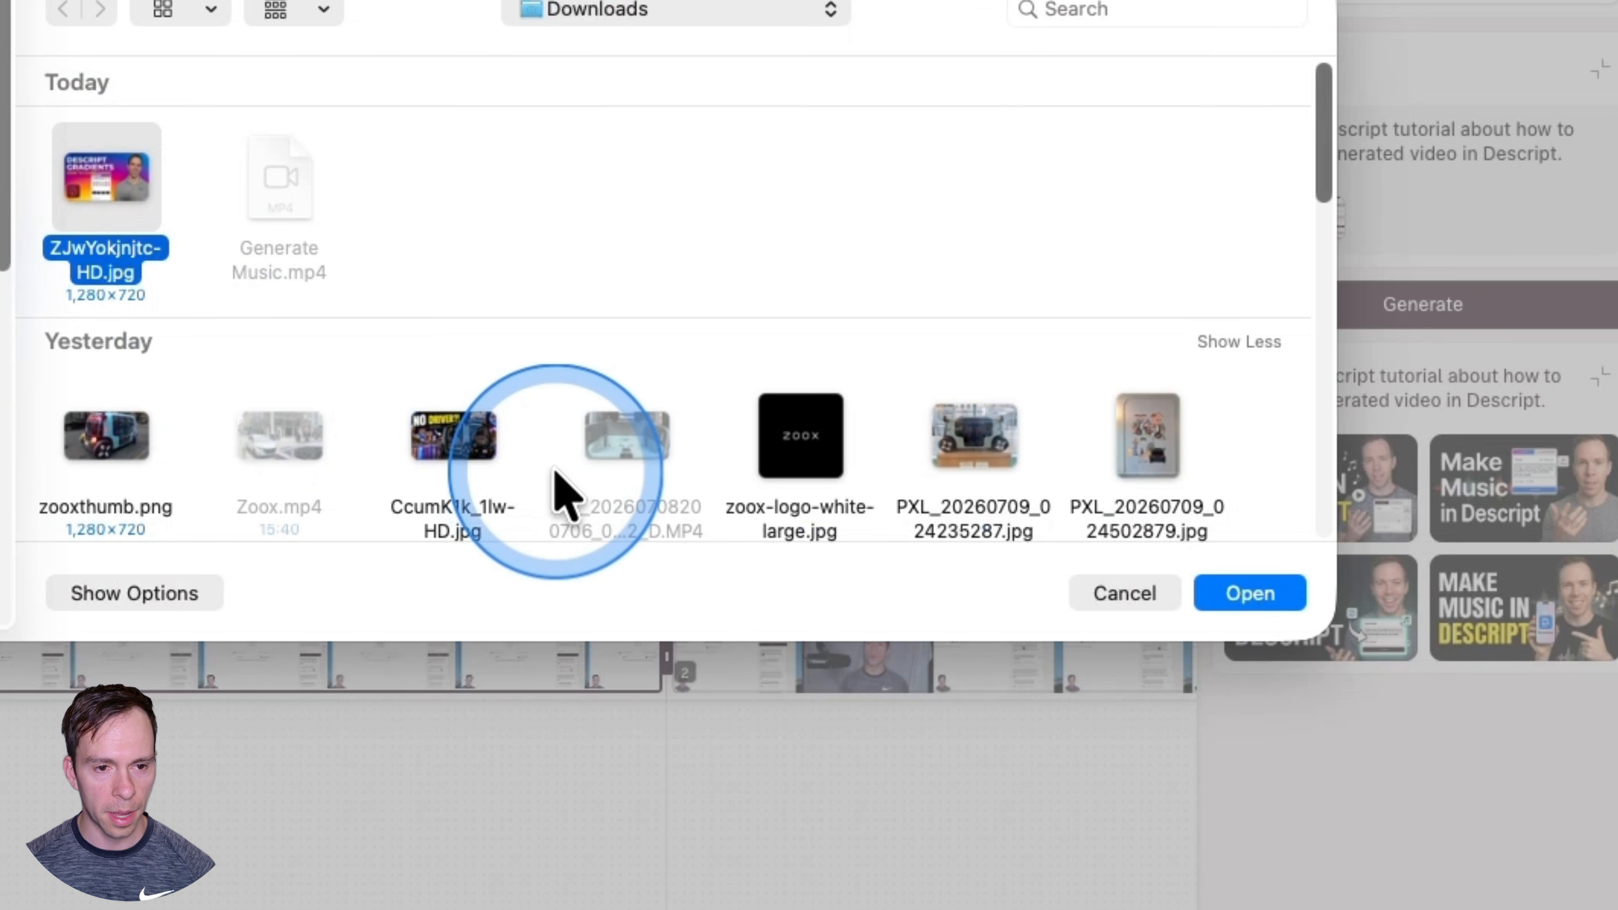
left_click(1235, 597)
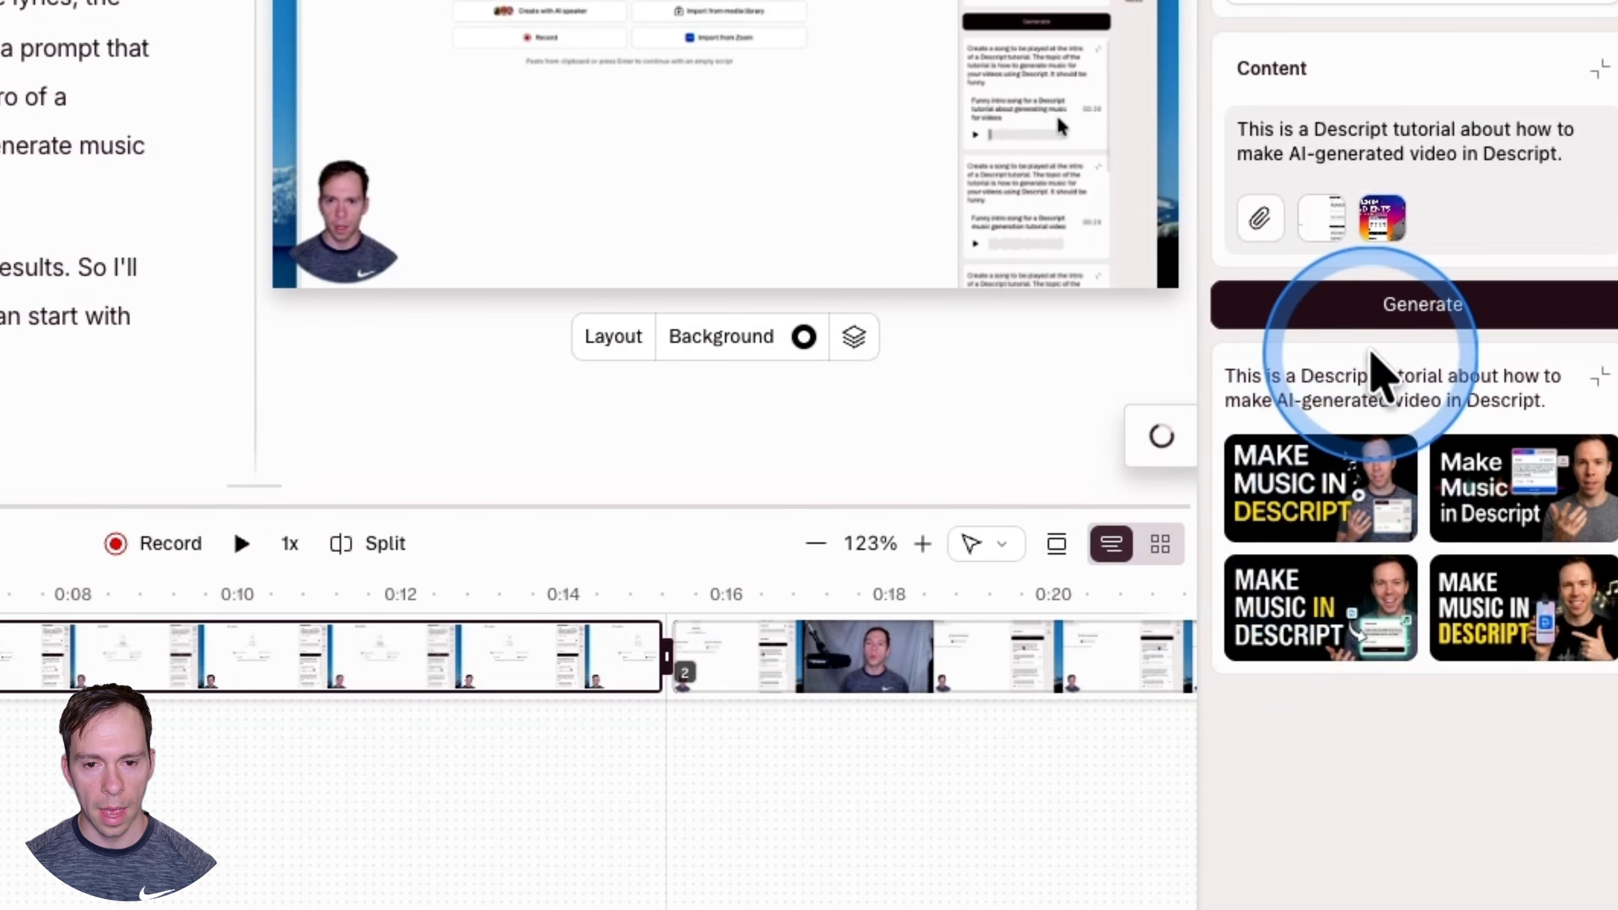
left_click(1395, 312)
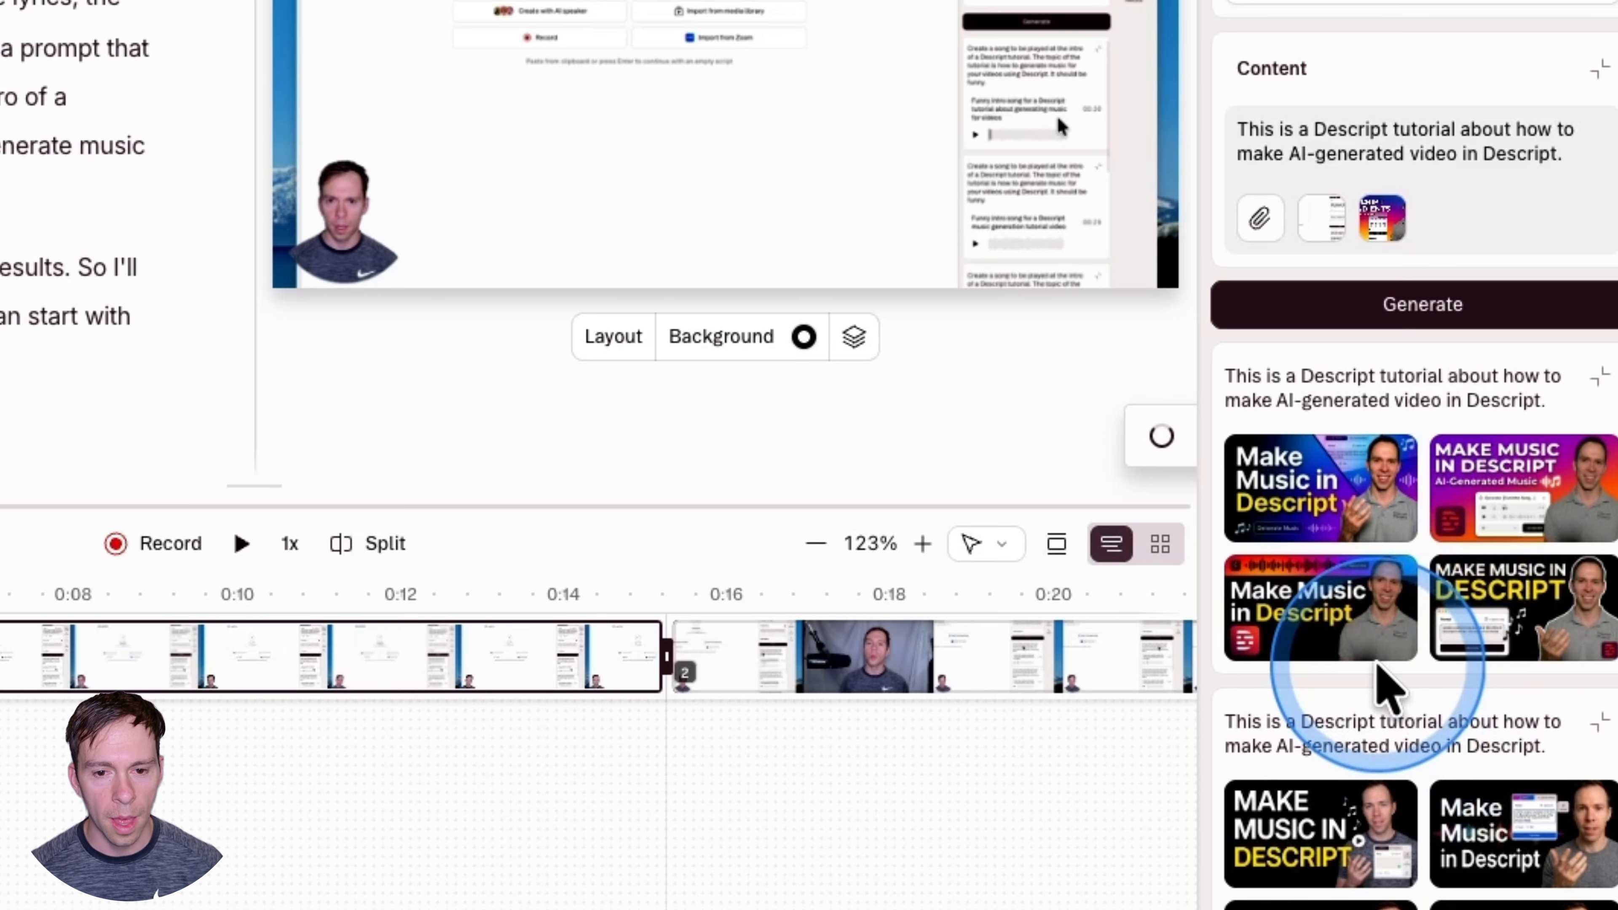
Preview the new waveform, black-background and purple-orange gradient thumbnails at full size to compare their designs.
left_click(1245, 653)
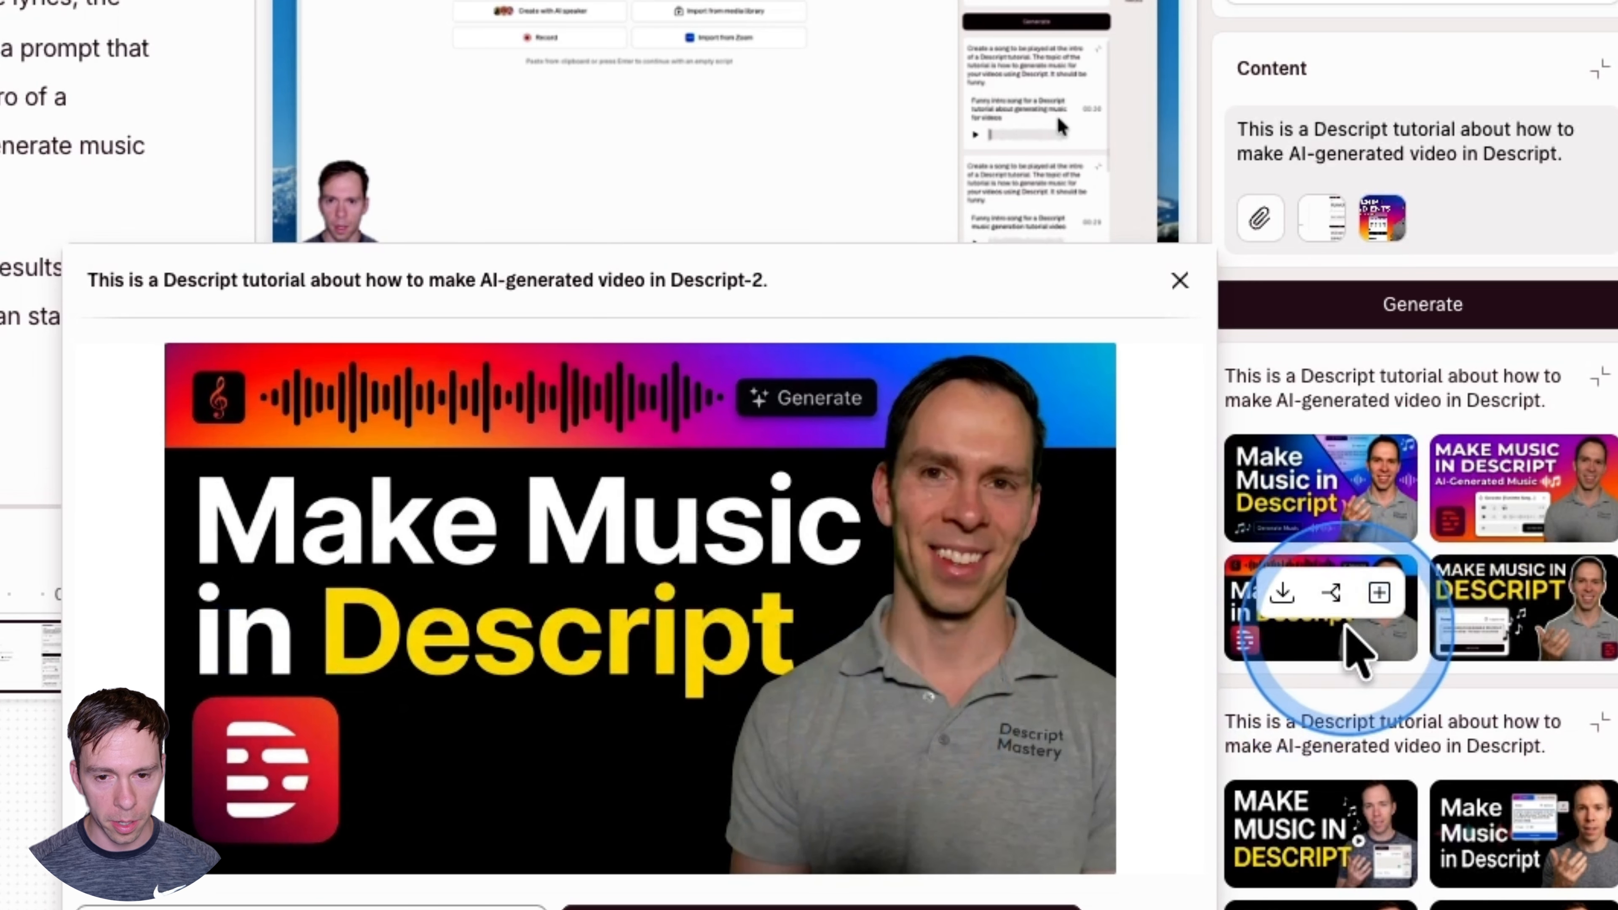
left_click(1464, 641)
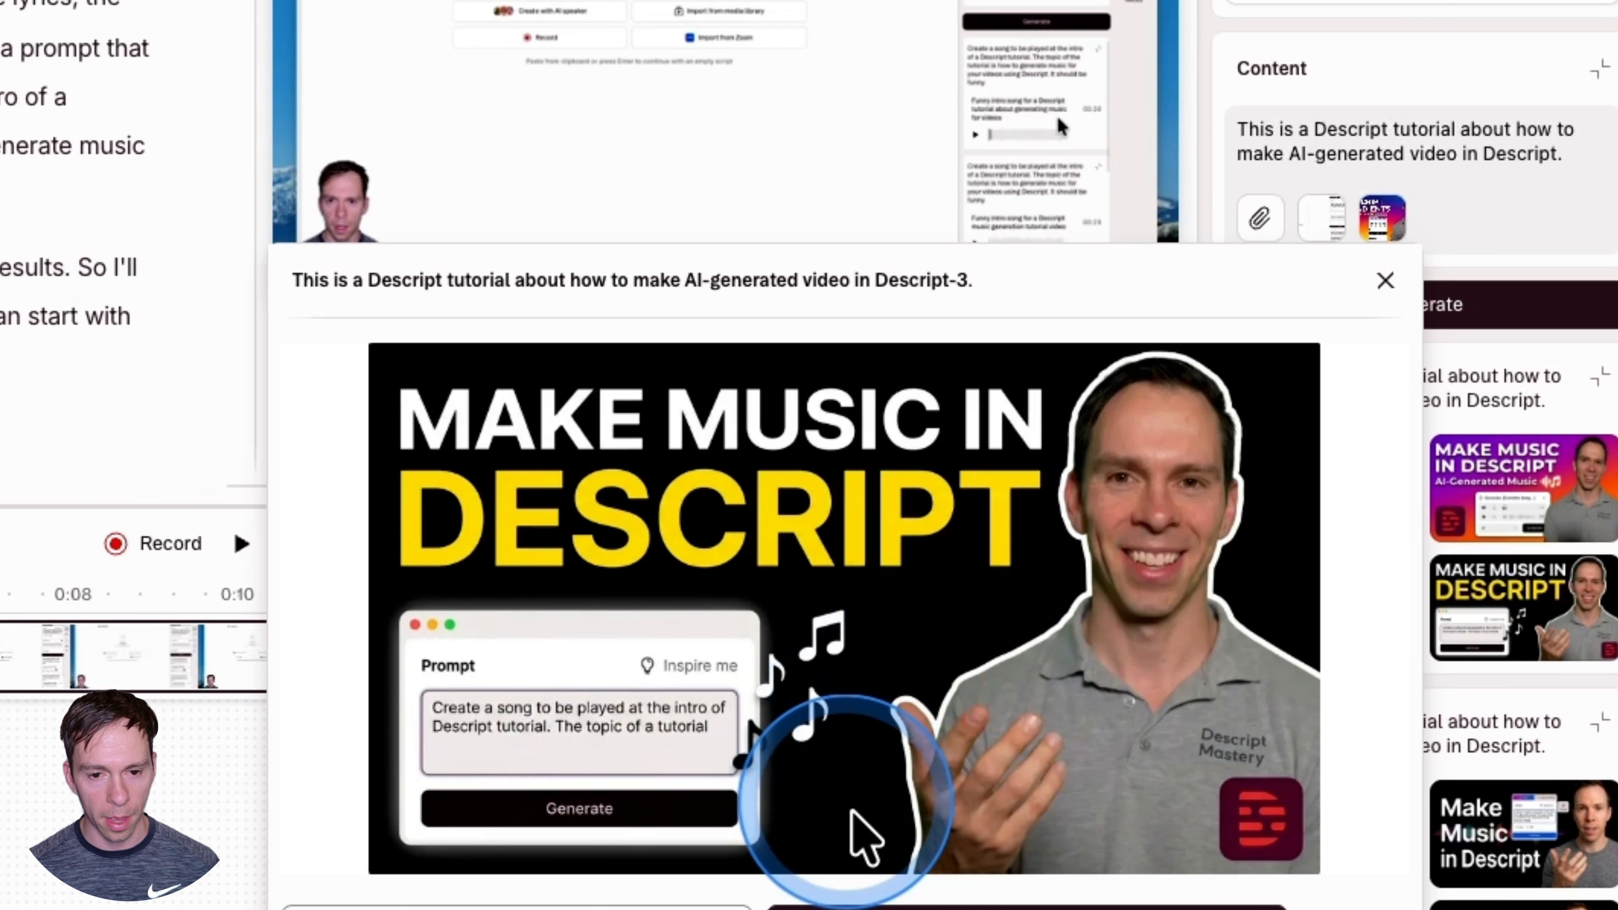
left_click(1458, 517)
left_click(1455, 523)
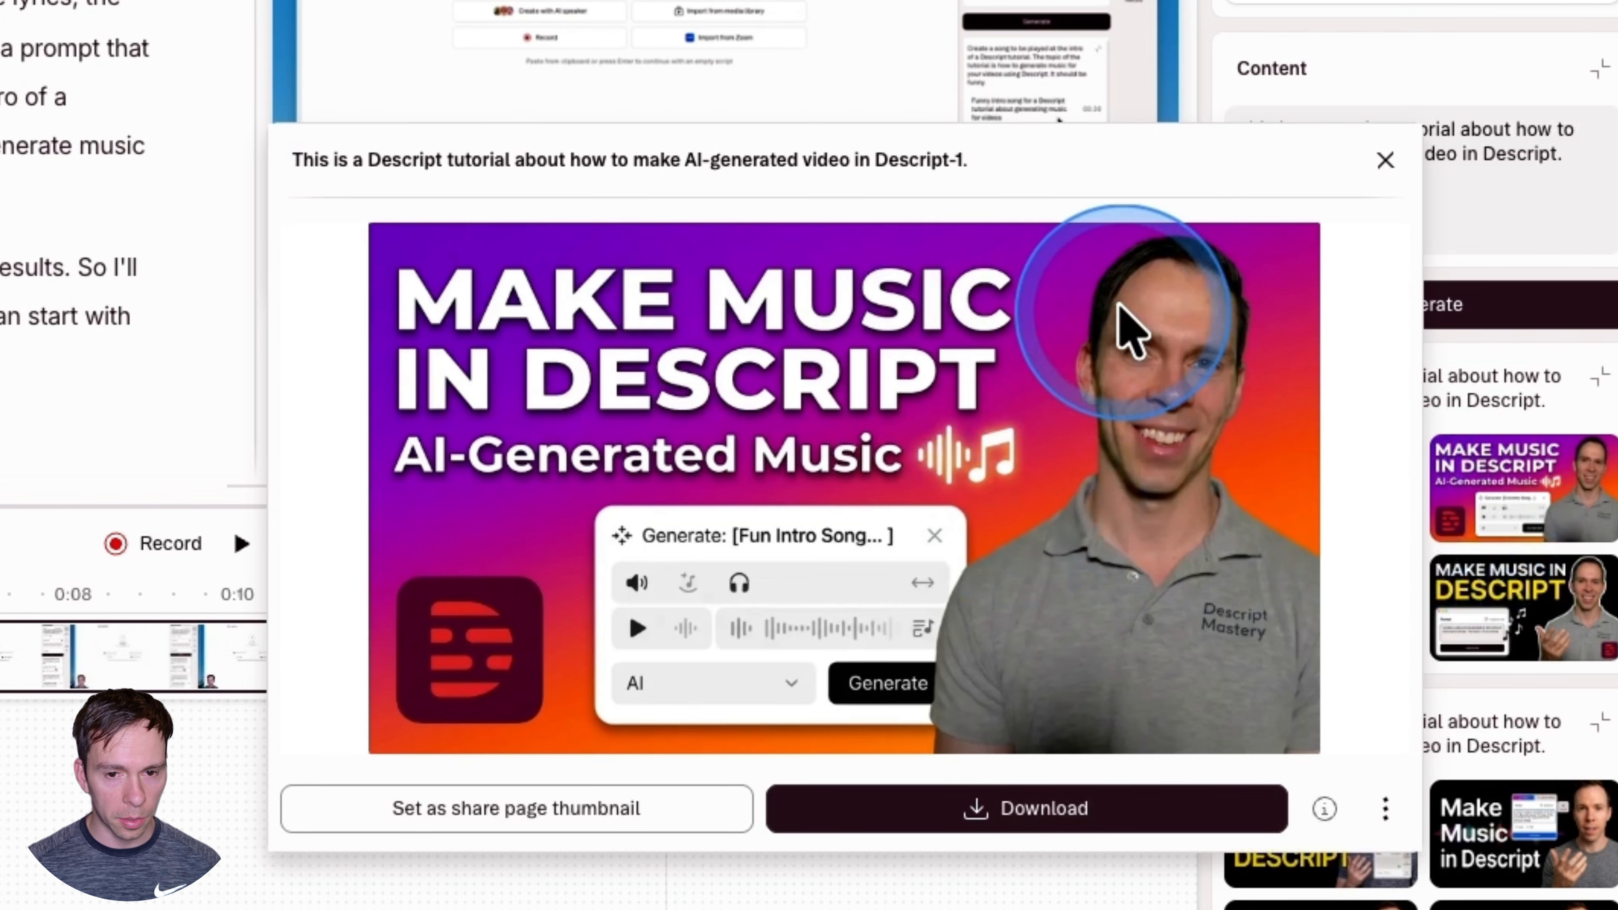